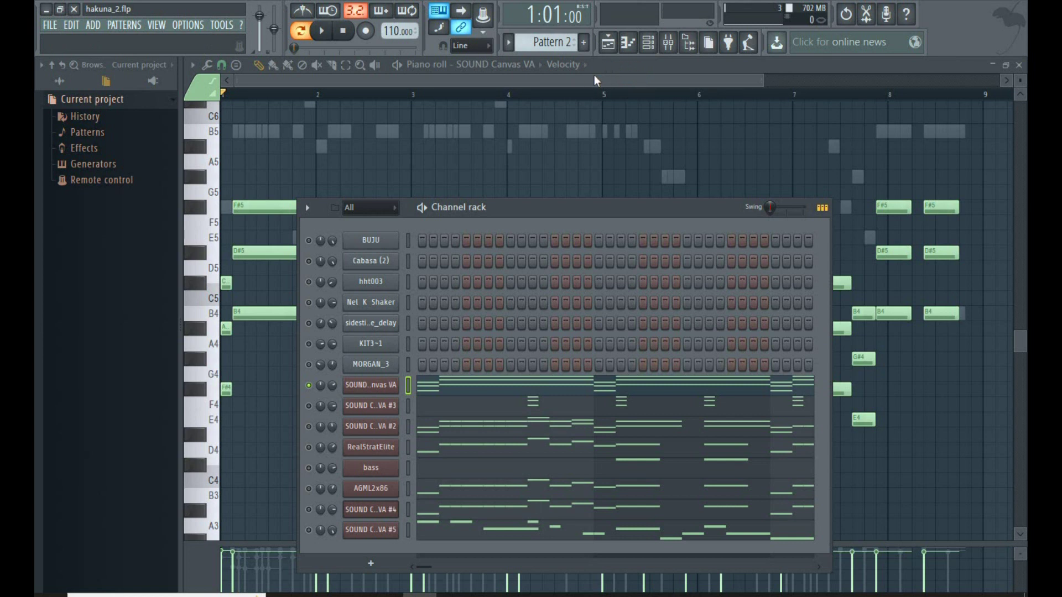
# Switch to Pattern 1 and bring up the playlist with the channel rack over it
pyautogui.moveTo(551, 45); pyautogui.dragTo(551, 55)
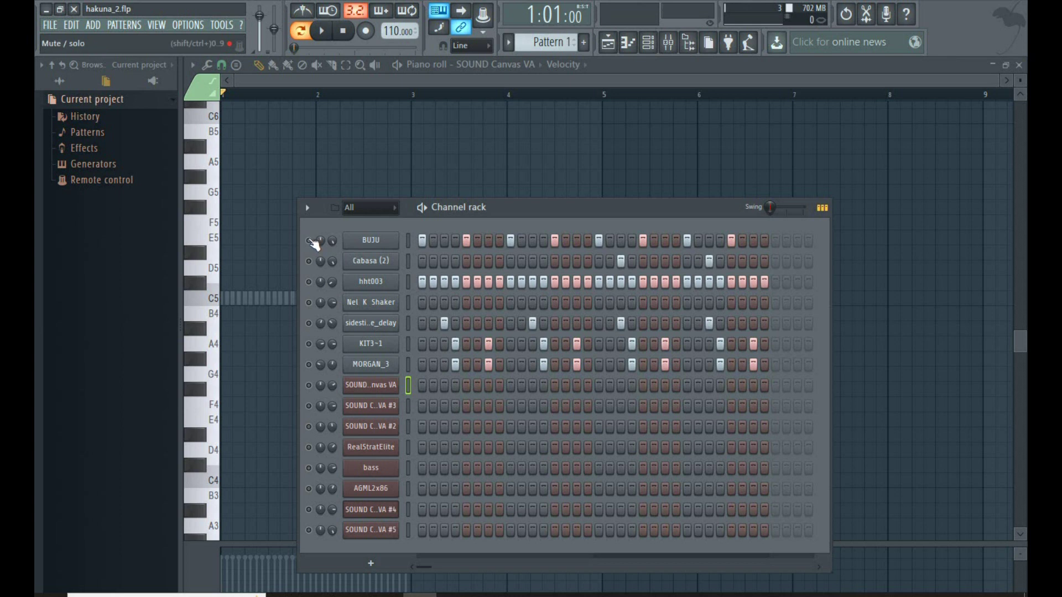
pyautogui.press('space')
pyautogui.click(607, 42)
pyautogui.press('space')
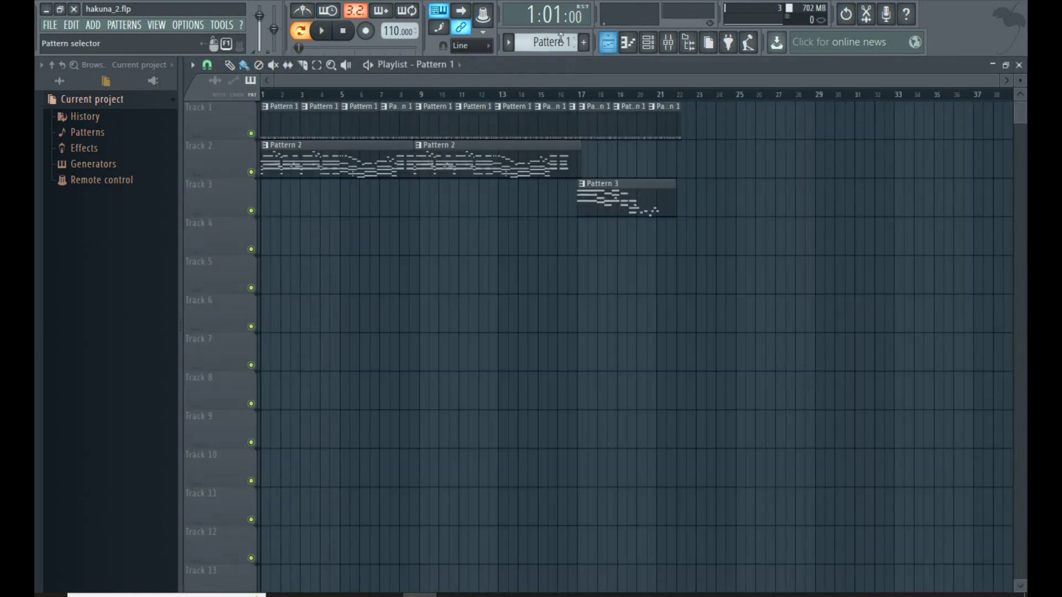
pyautogui.click(647, 42)
# Audition individual drum channels of Pattern 1 in isolation, including BUJU and hht003
pyautogui.press('space')
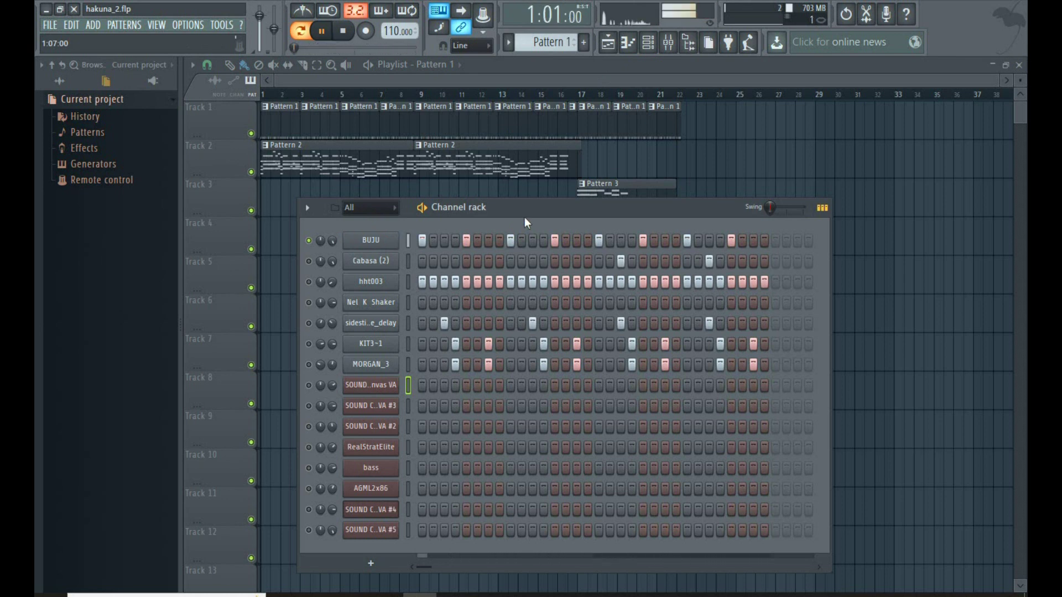
pyautogui.press('space')
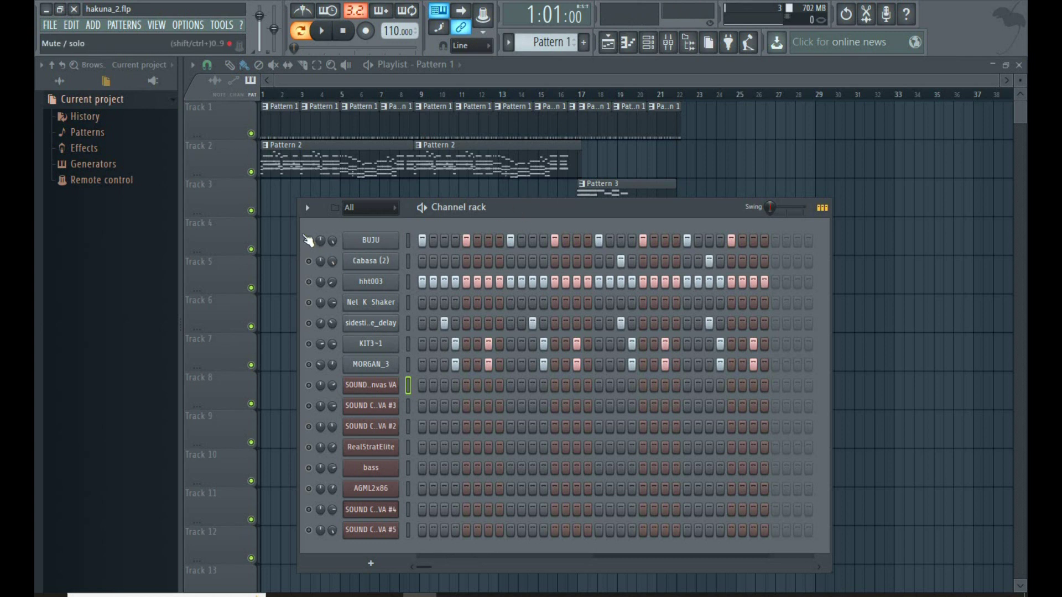
pyautogui.press('space')
pyautogui.press('space')
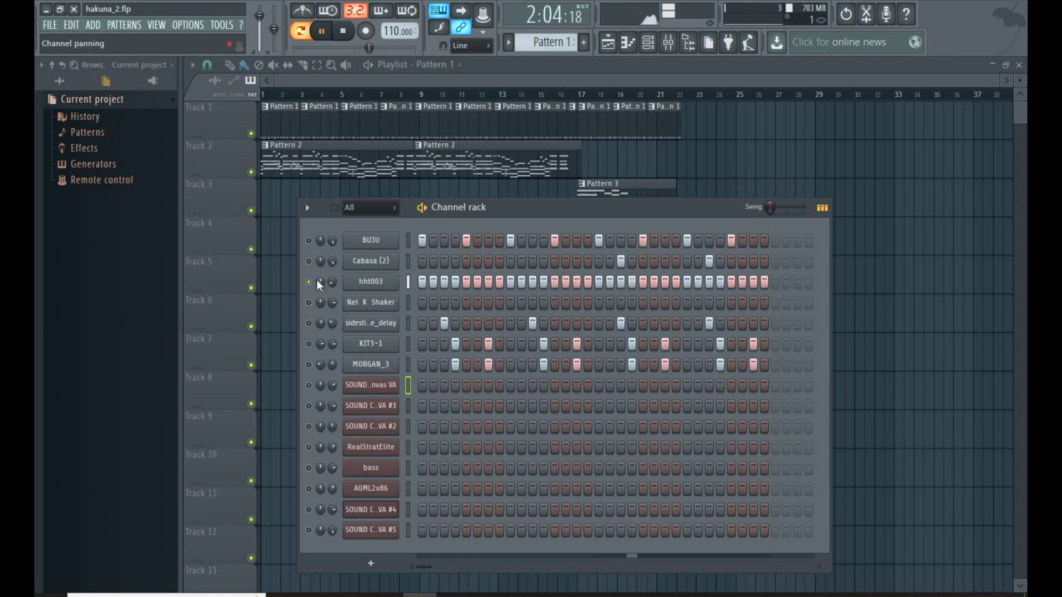
pyautogui.press('space')
pyautogui.press('space')
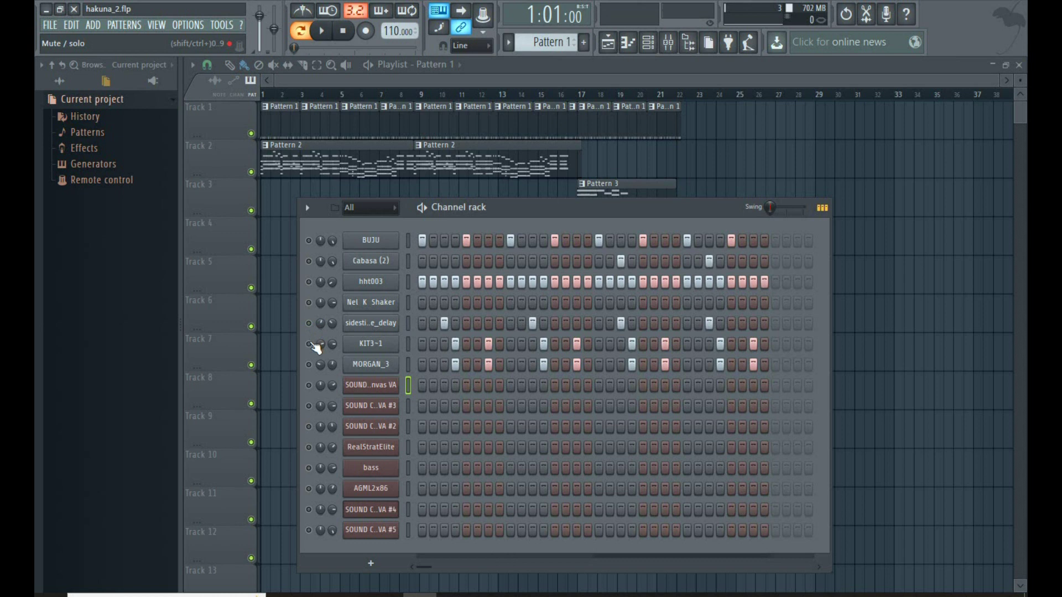
# Play the KIT3-1 and MORGAN_3 channels in isolation, and the whole pattern with all drum channels enabled
pyautogui.press('space')
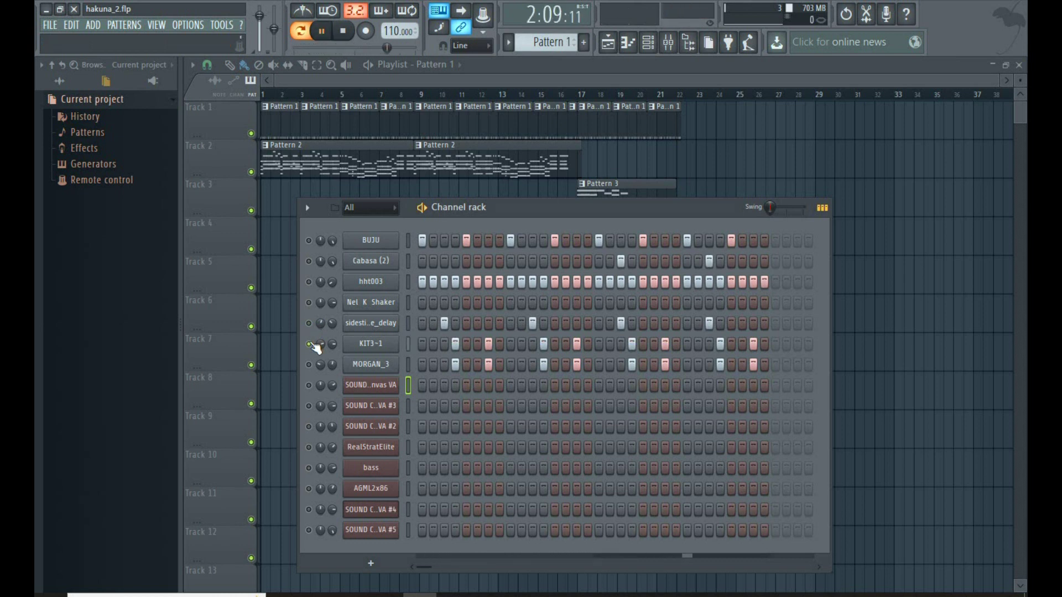
pyautogui.press('space')
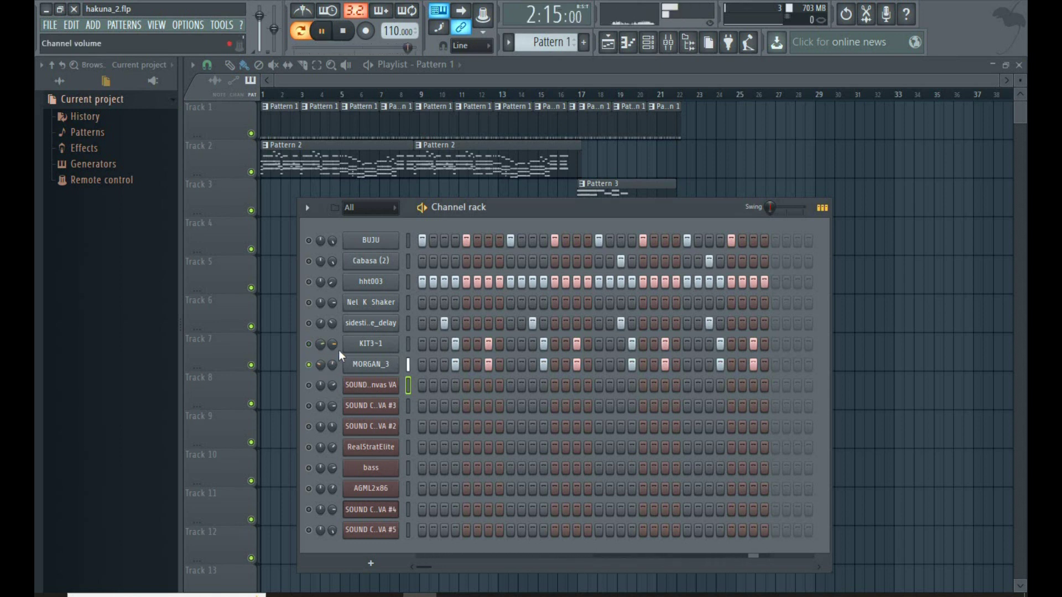
pyautogui.press('space')
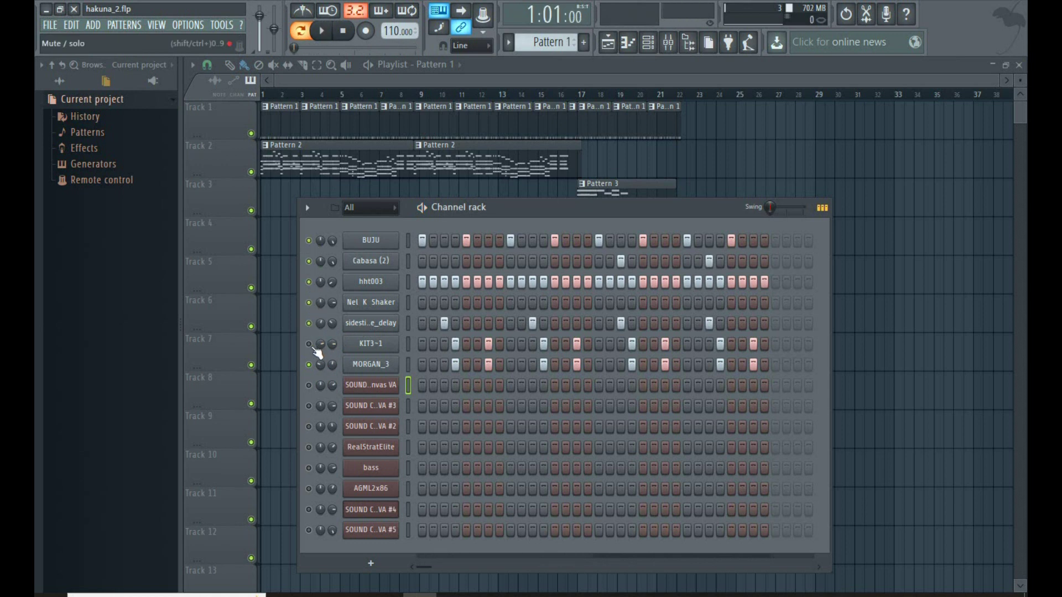
pyautogui.press('space')
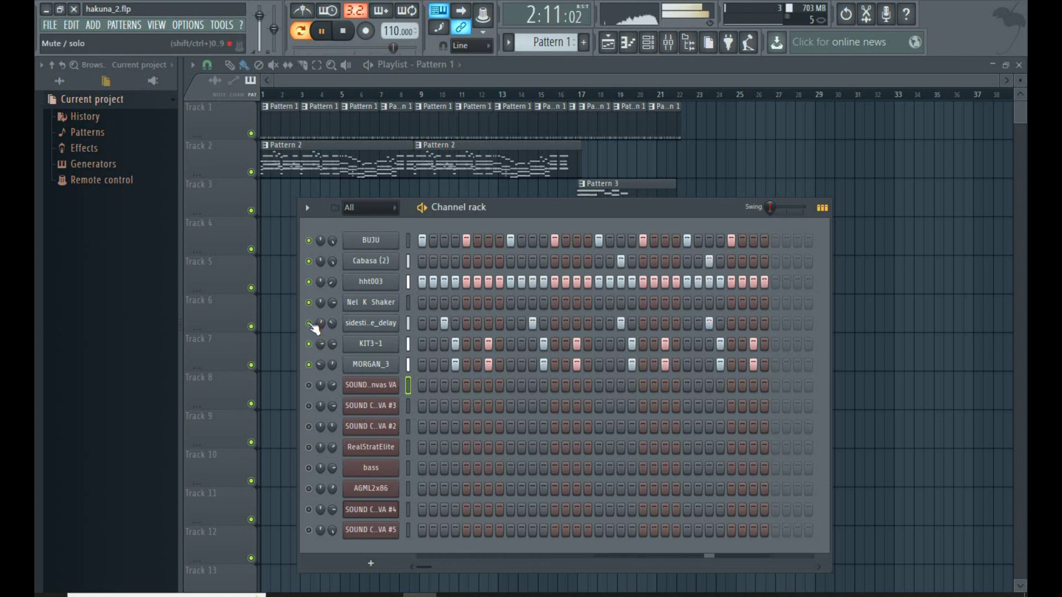
pyautogui.press('space')
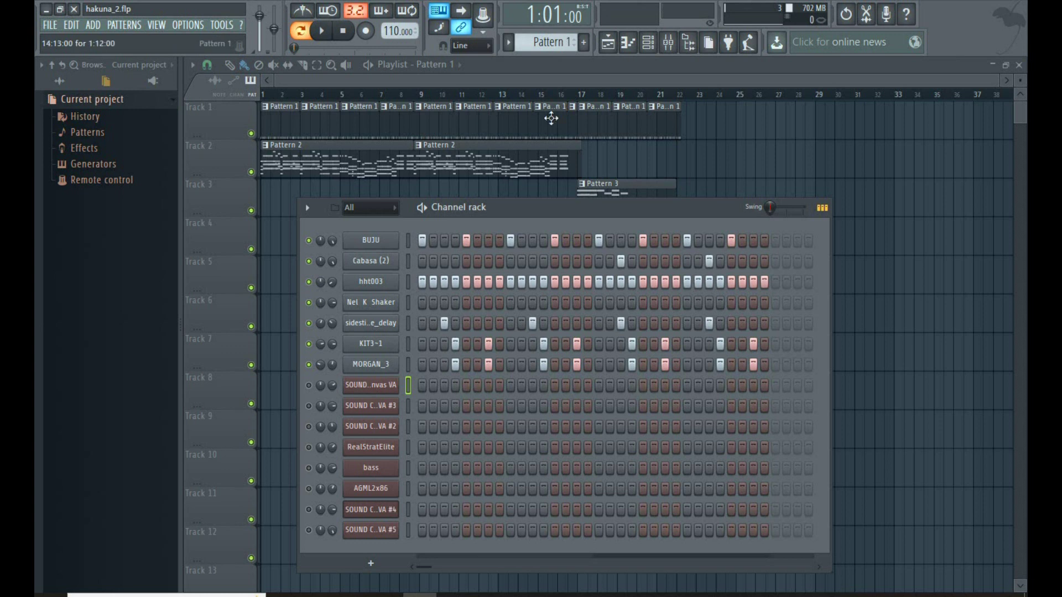
# Switch to Pattern 2 and open the notes of the soloed SOUND Canvas VA channel in the piano roll
pyautogui.scroll(-1, 549, 44)
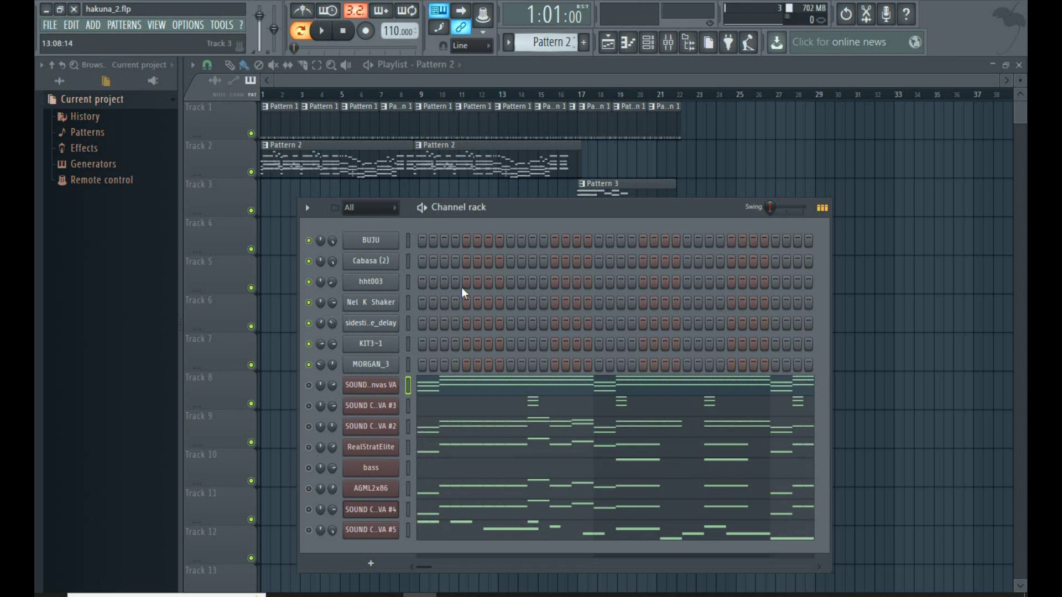
pyautogui.press('space')
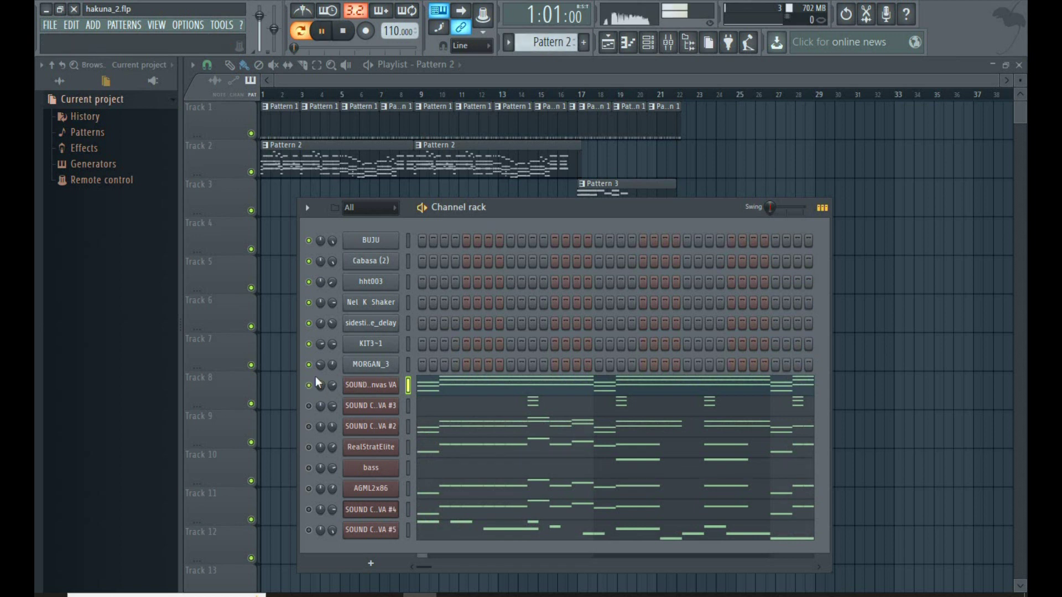
pyautogui.press('space')
pyautogui.click(446, 391)
# Play the SOUND Canvas VA part and examine its chord notes from bar 1 through bar 8
pyautogui.press('space')
pyautogui.scroll(3, 245, 376)
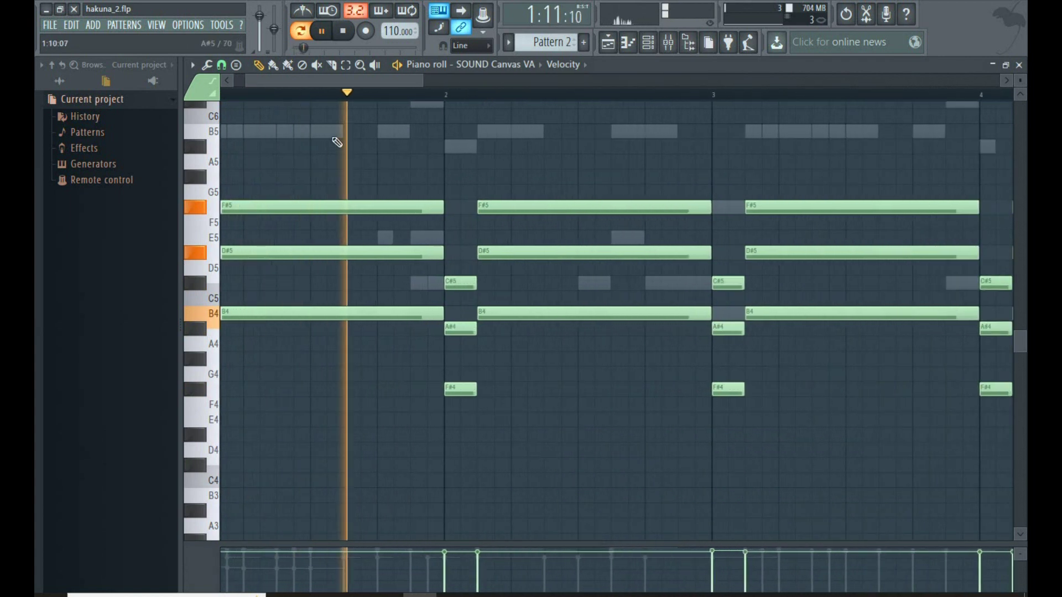
pyautogui.scroll(-2, 409, 170)
pyautogui.scroll(-4, 410, 171)
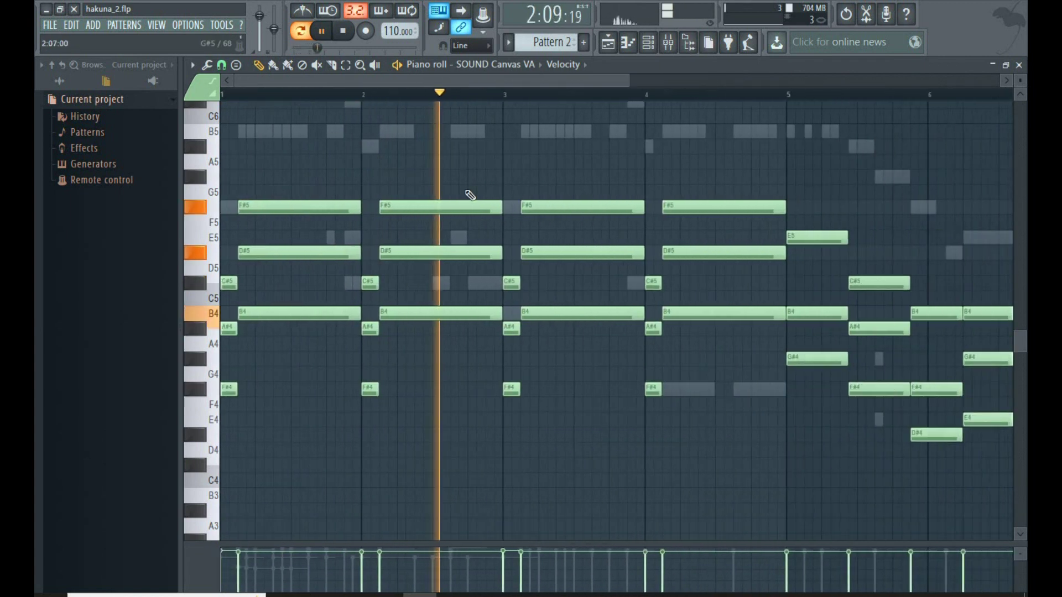
pyautogui.scroll(2, 629, 278)
pyautogui.scroll(1, 633, 282)
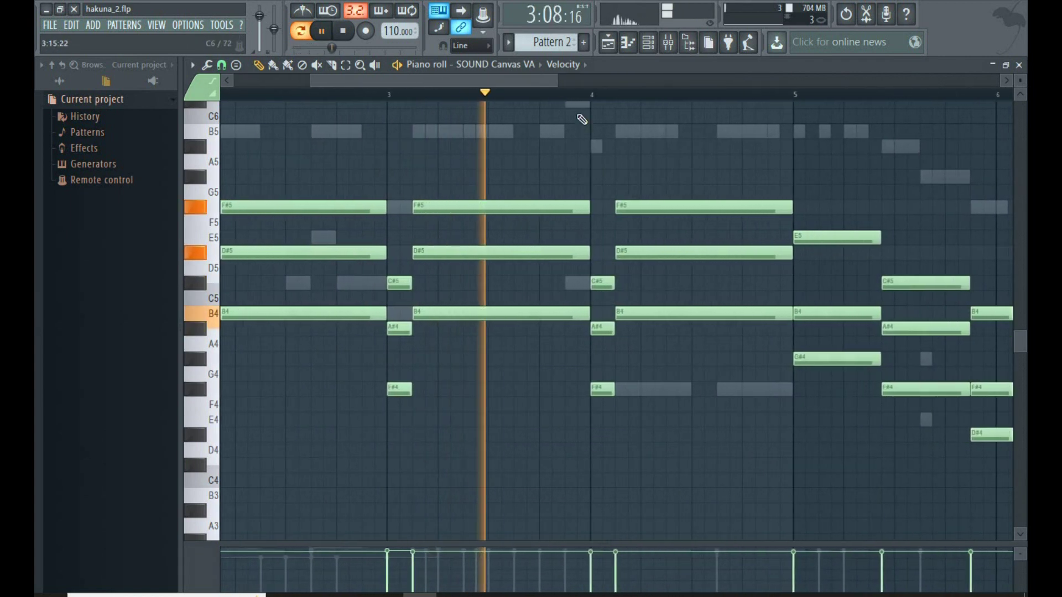
pyautogui.moveTo(553, 82); pyautogui.dragTo(839, 176)
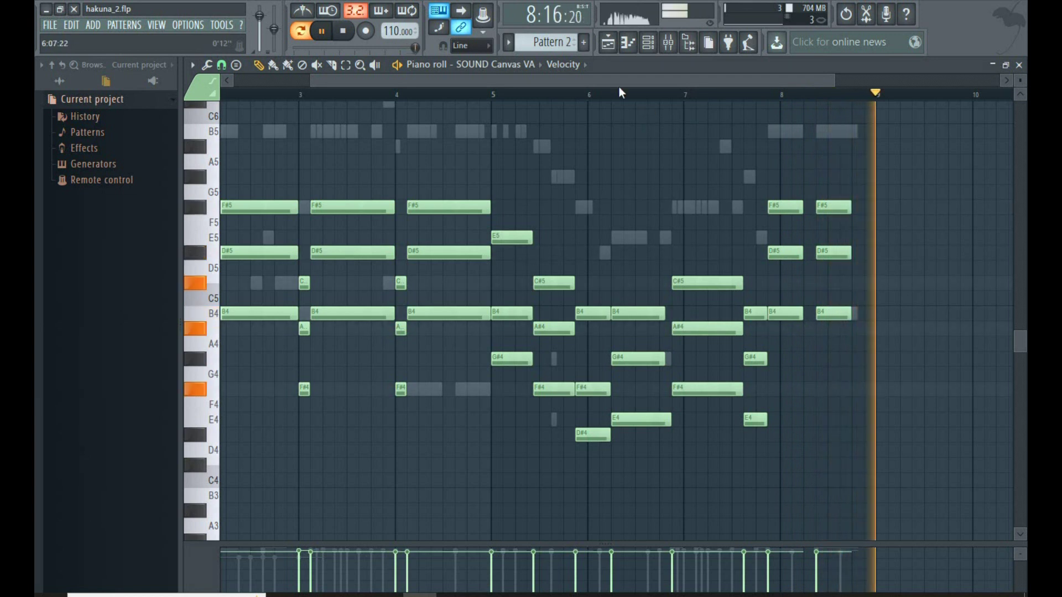
pyautogui.moveTo(388, 81); pyautogui.dragTo(227, 99)
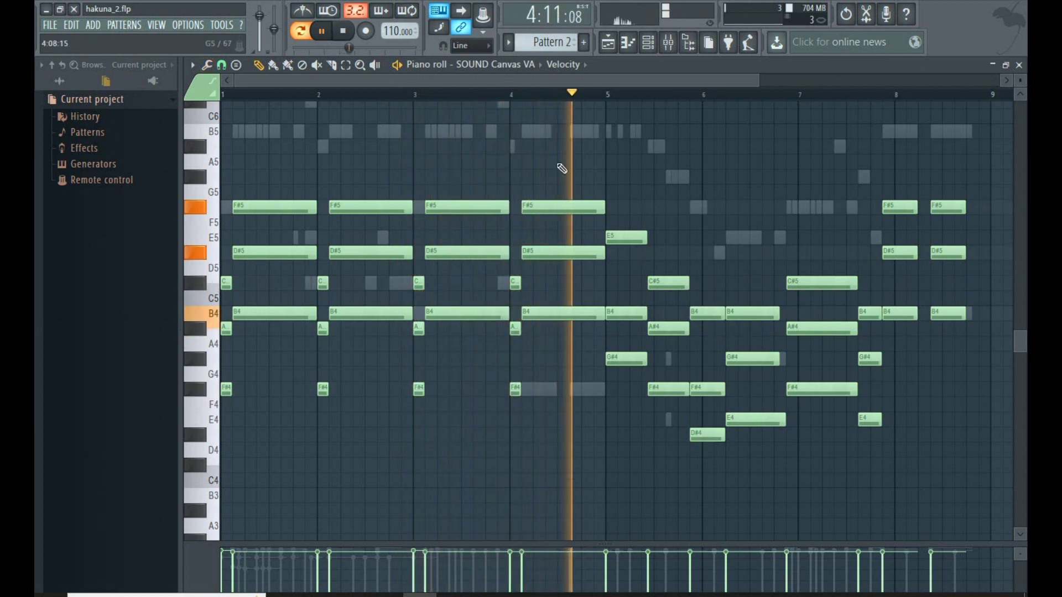
pyautogui.press('space')
# Open the SOUND Canvas VA #3 channel's notes in the piano roll and play the part in isolation
pyautogui.press('F6')
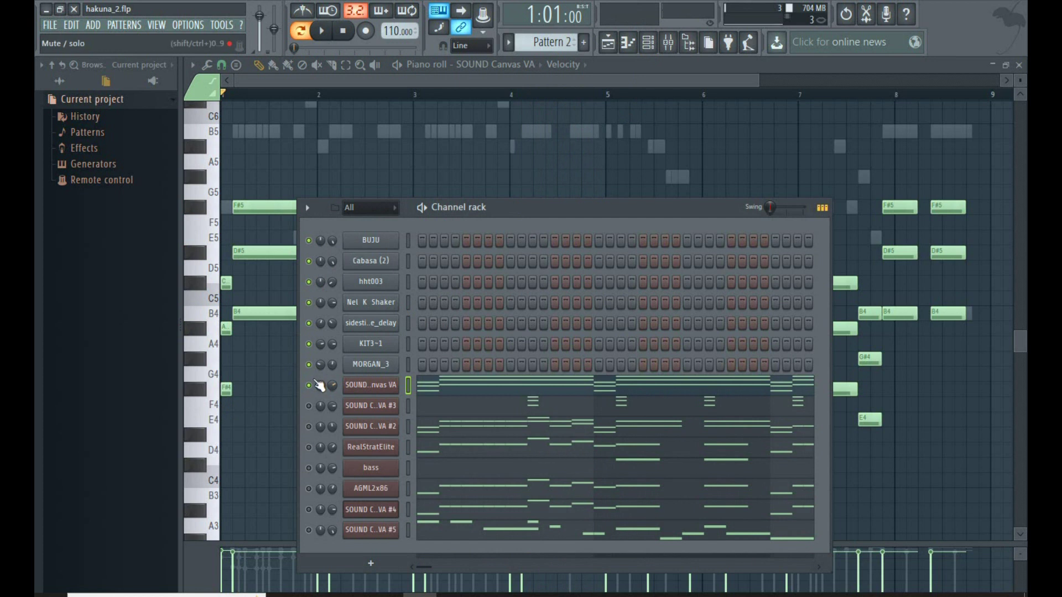
pyautogui.click(454, 409)
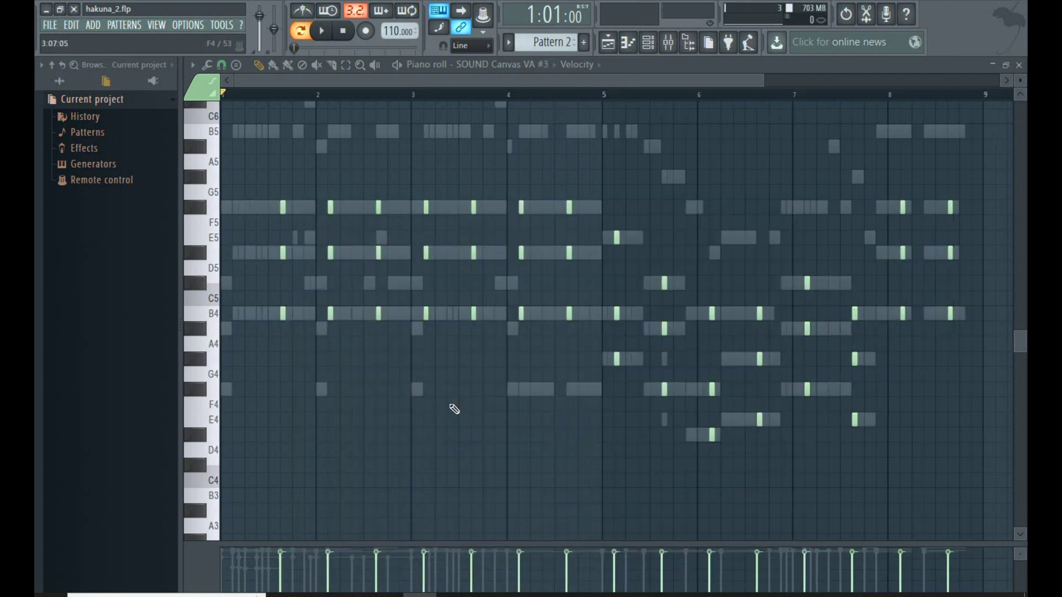
pyautogui.press('space')
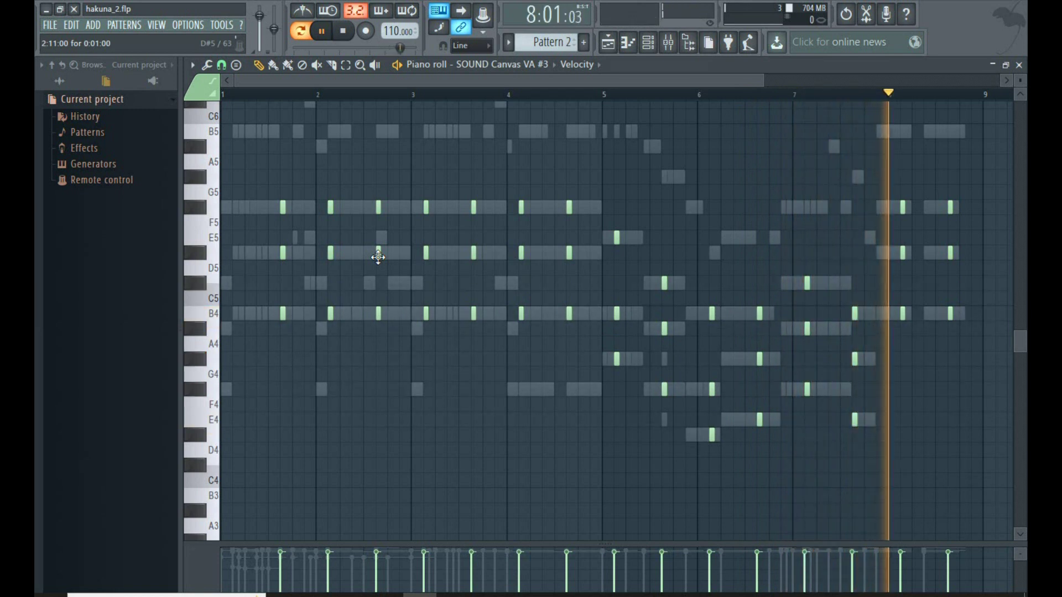
pyautogui.press('space')
# Look over the SOUND Canvas VA #2 notes in the piano roll and return to the channel rack
pyautogui.click(647, 43)
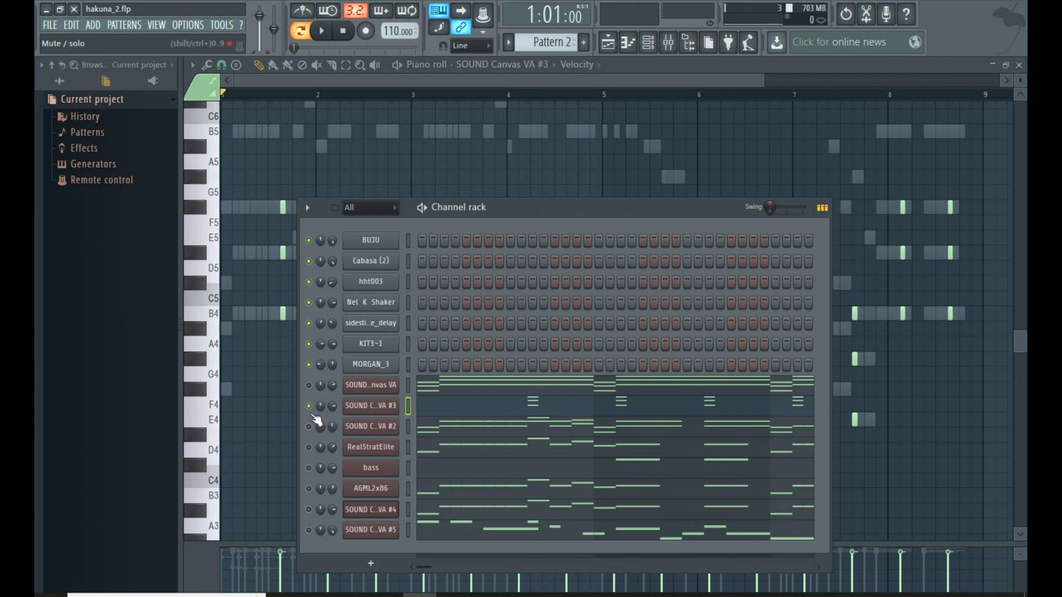
pyautogui.click(431, 423)
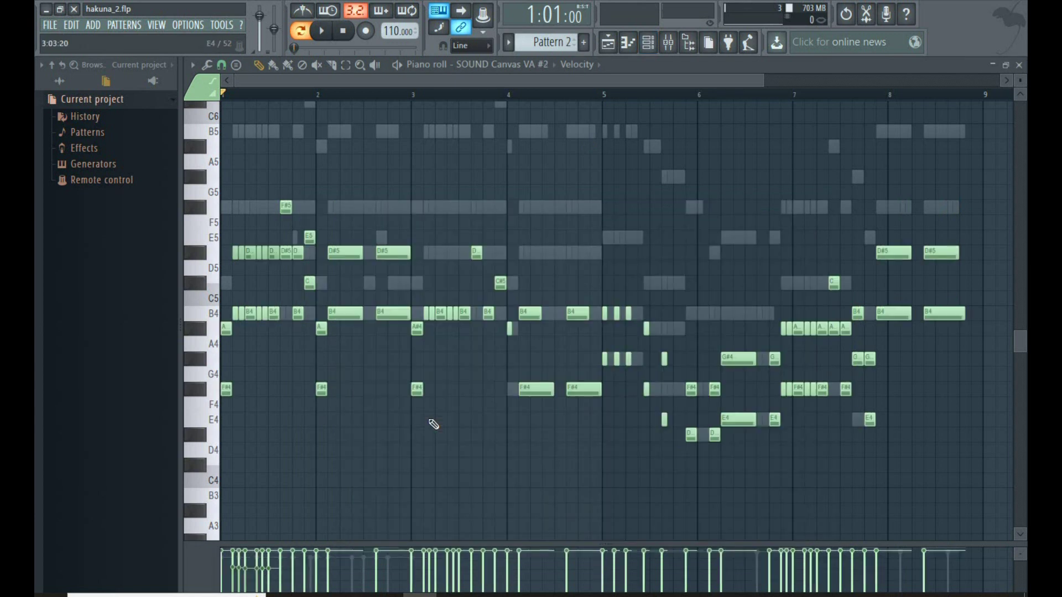
pyautogui.click(647, 43)
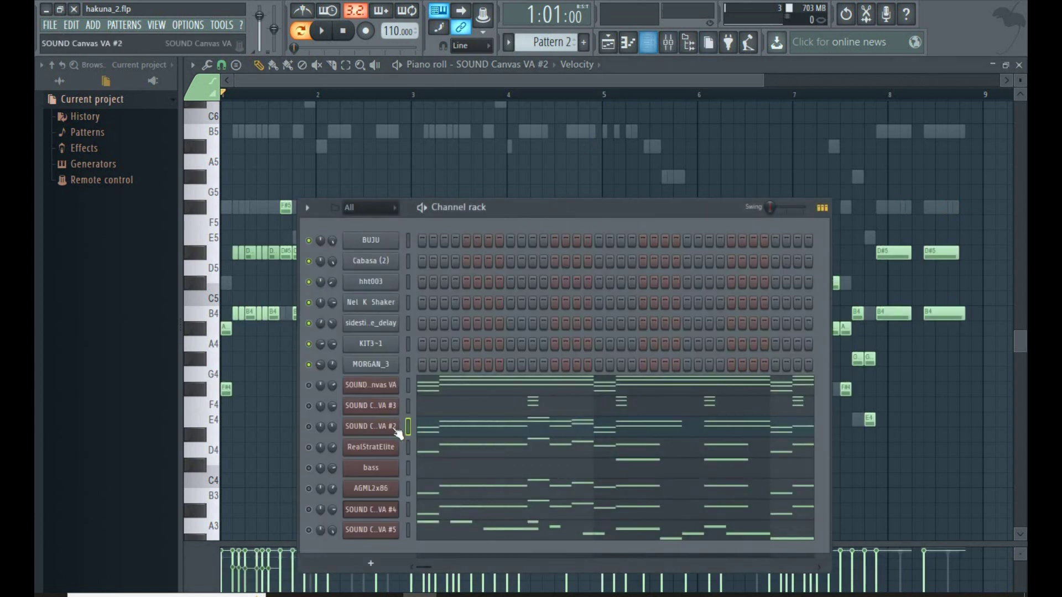
# Check which instrument is loaded in the SOUND Canvas VA #2, SOUND Canvas VA #3 and SOUND Canvas VA plugins
pyautogui.click(371, 427)
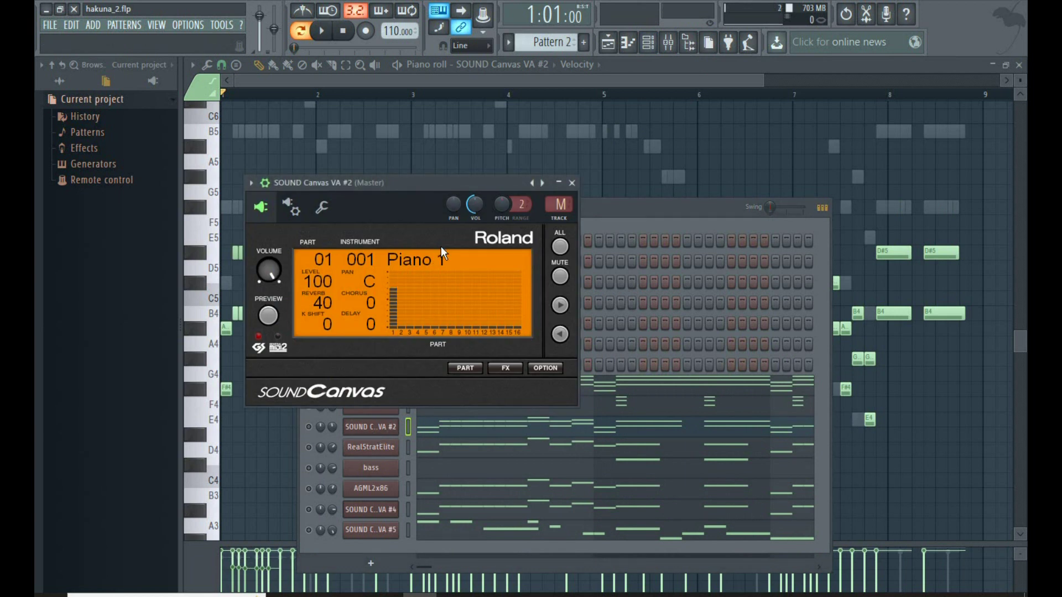
pyautogui.click(572, 182)
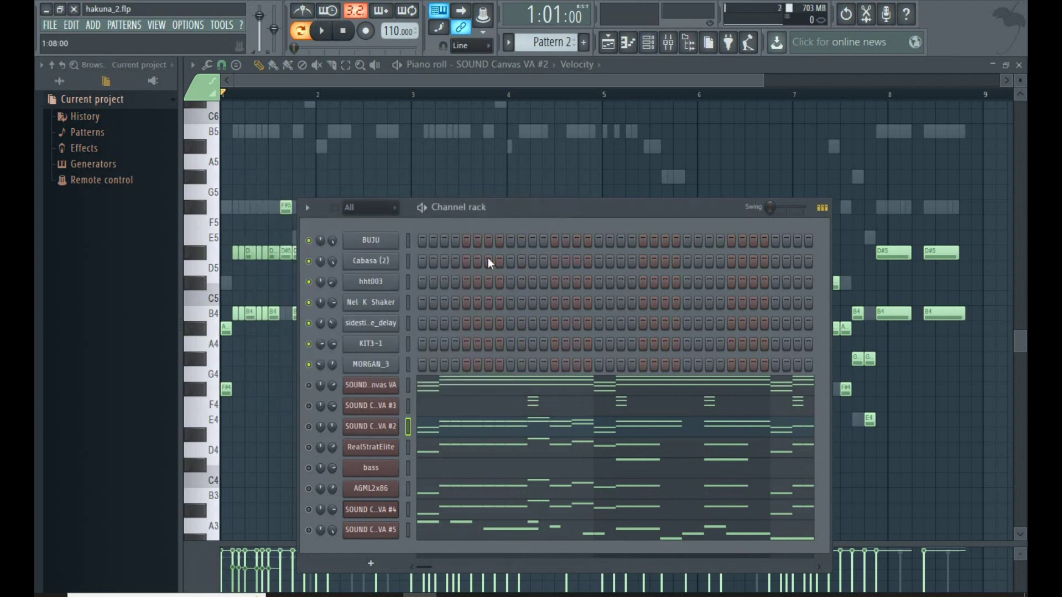
pyautogui.click(370, 405)
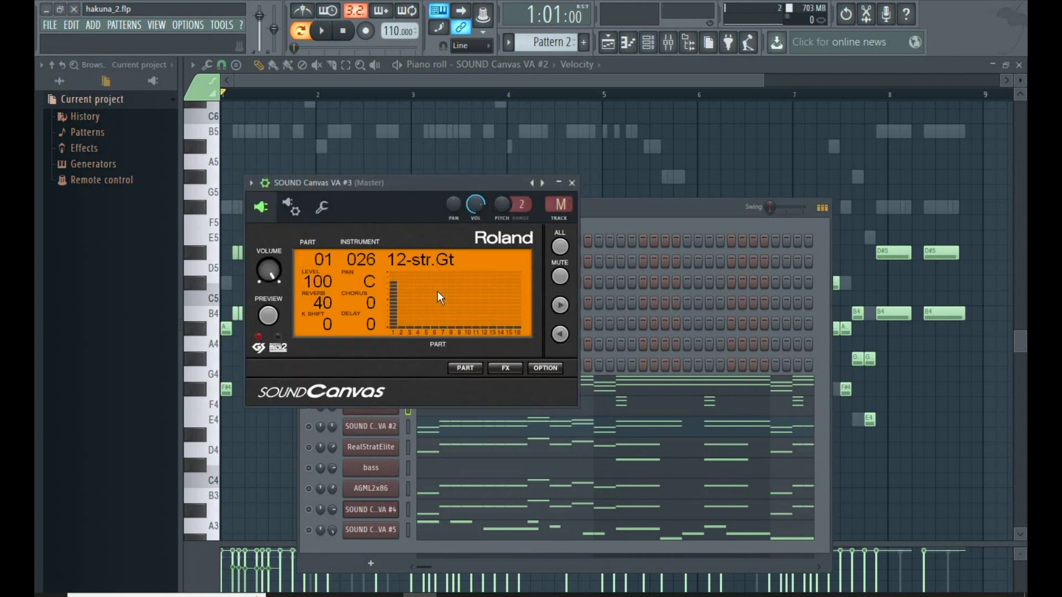
pyautogui.click(572, 183)
pyautogui.click(371, 386)
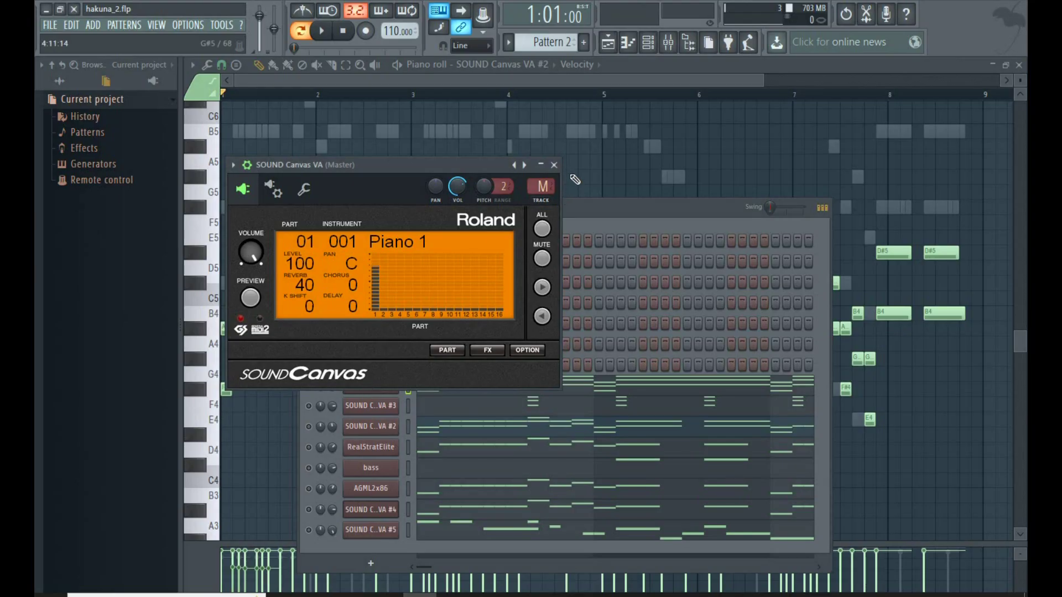
pyautogui.click(554, 164)
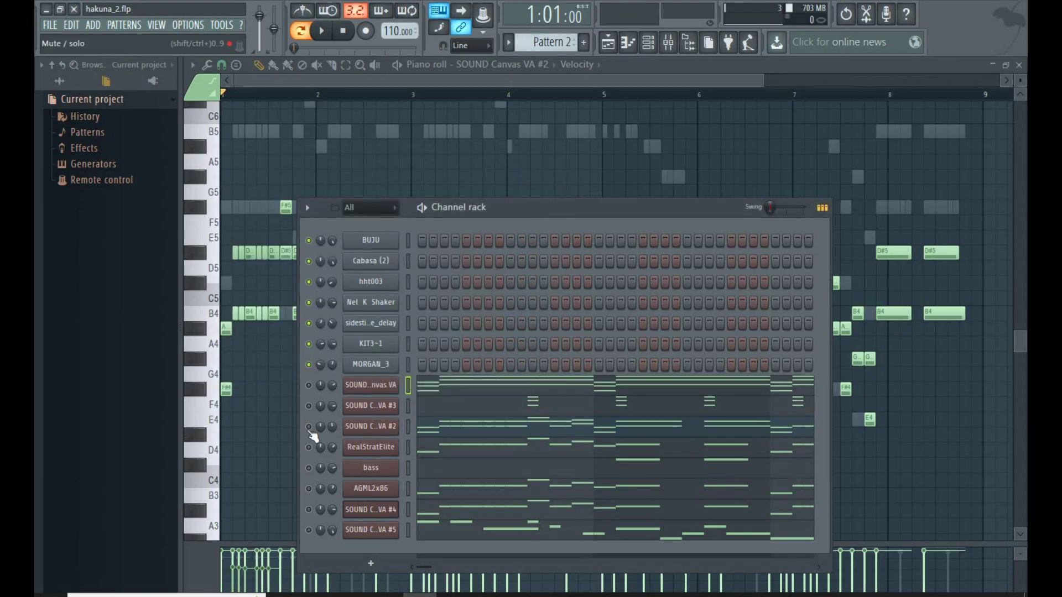
# Reopen the SOUND Canvas VA #2 notes in the piano roll and play the part in isolation
pyautogui.click(484, 431)
pyautogui.click(476, 428)
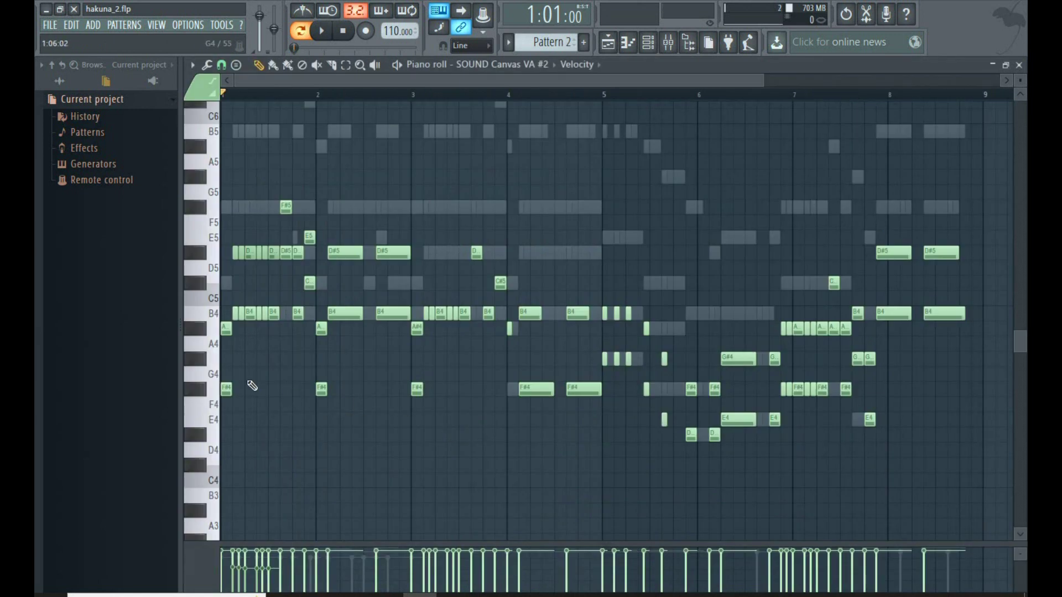
pyautogui.keyDown('ctrl'); pyautogui.scroll(4, 243, 382); pyautogui.keyUp('ctrl')
pyautogui.press('space')
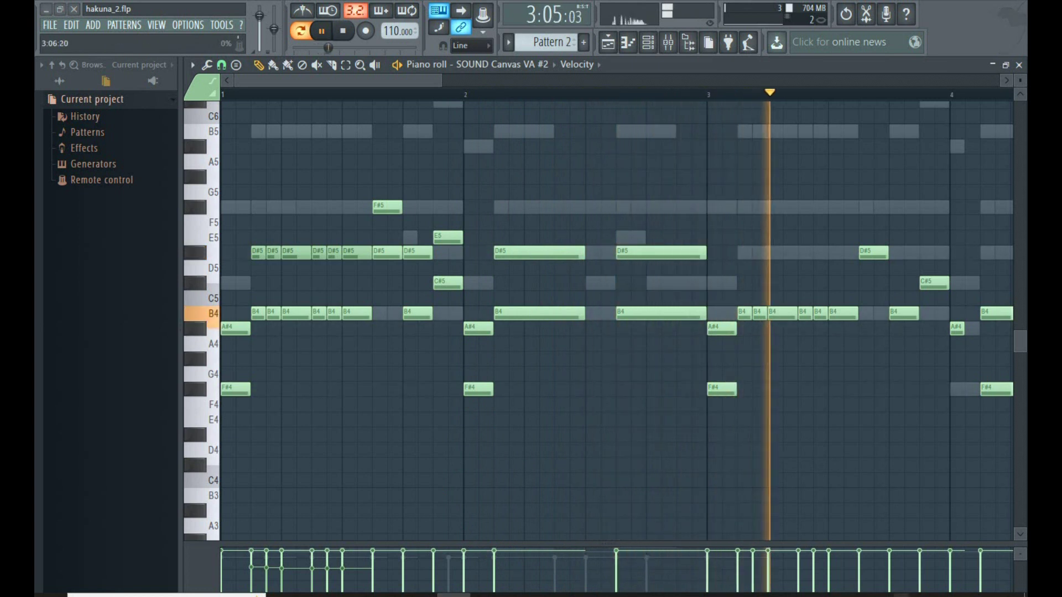
# Set the system speaker volume to 68
pyautogui.click(931, 596)
pyautogui.click(933, 575)
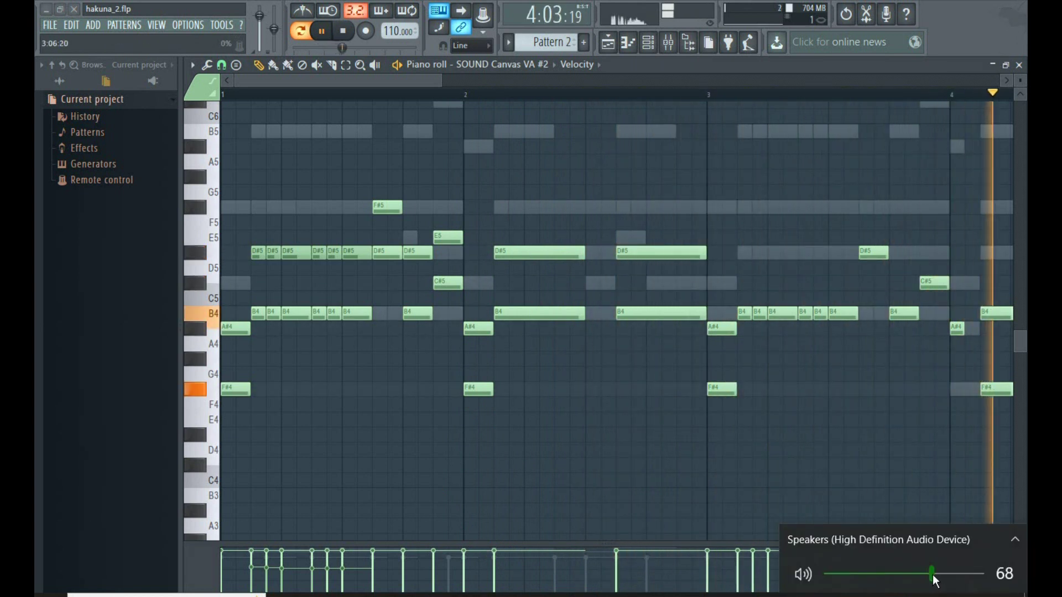
# Follow the rest of the SOUND Canvas VA #2 notes up to bar 8 during playback, stop, and return to the channel rack
pyautogui.click(422, 81)
pyautogui.moveTo(442, 79); pyautogui.dragTo(702, 173)
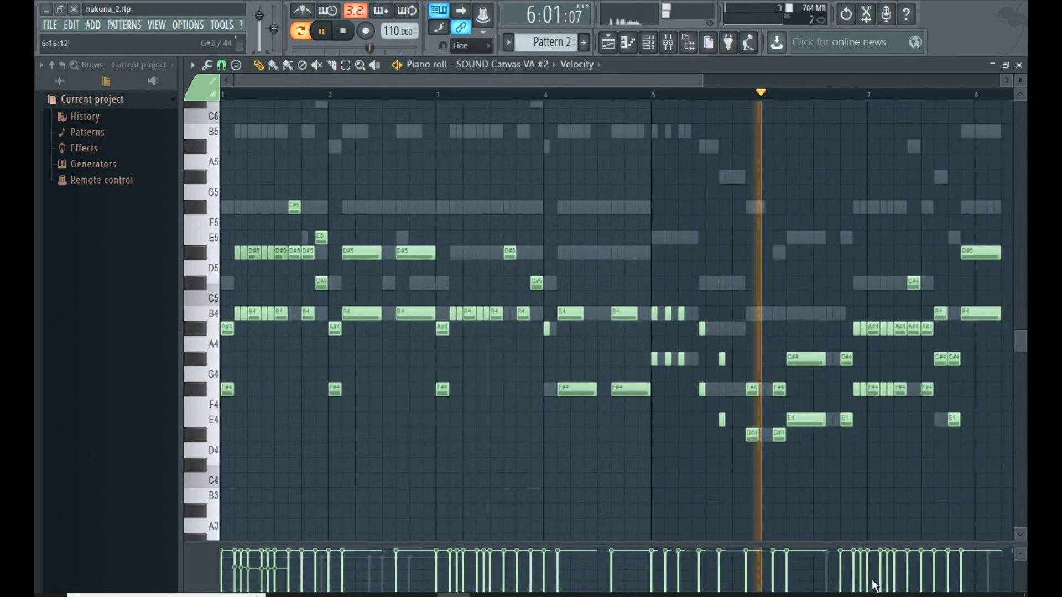
pyautogui.scroll(-1, 905, 448)
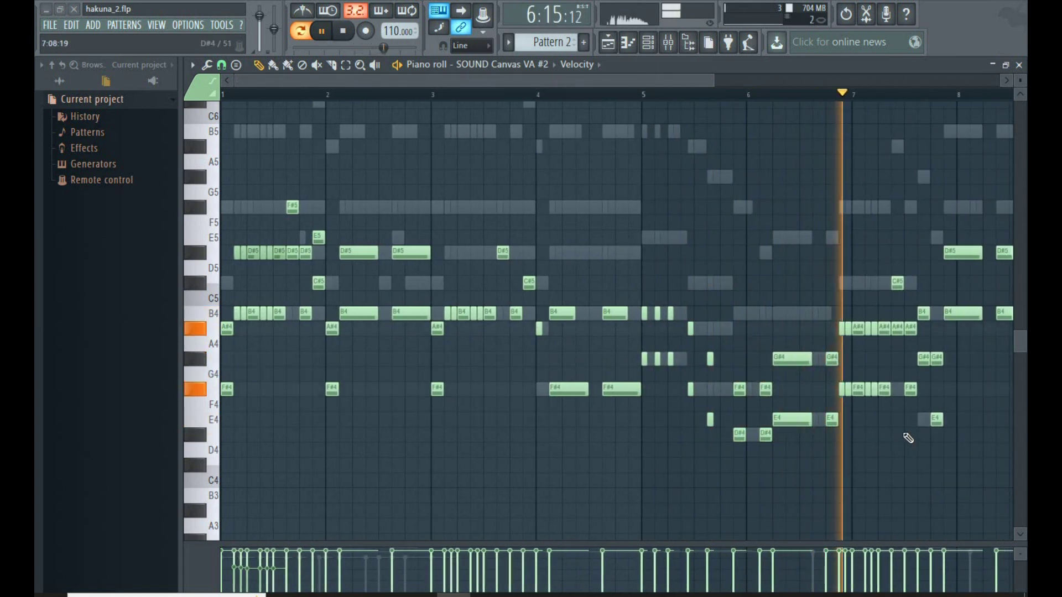
pyautogui.scroll(2, 904, 432)
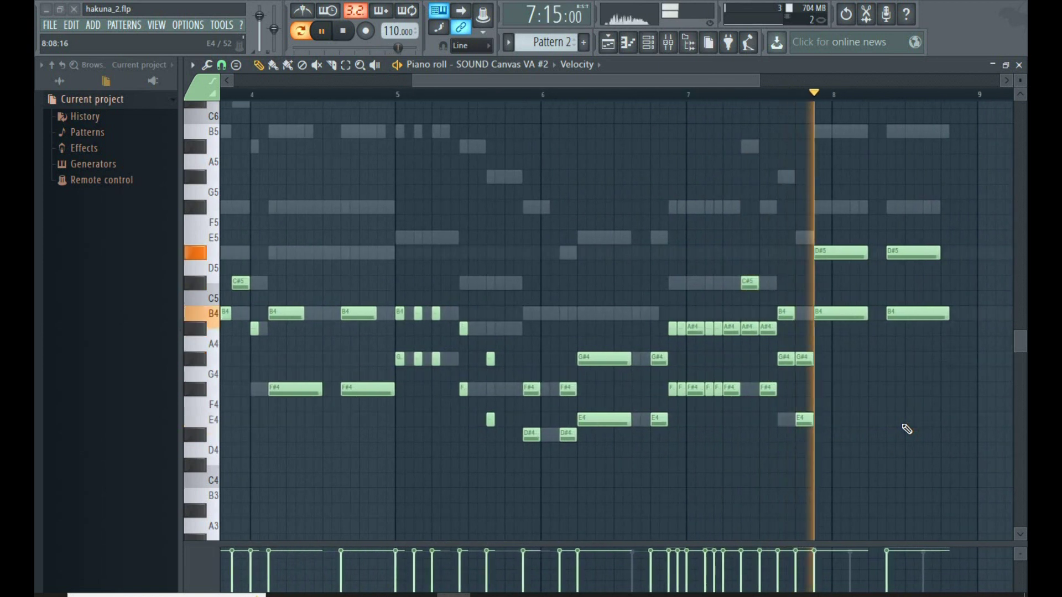
pyautogui.click(648, 50)
pyautogui.press('space')
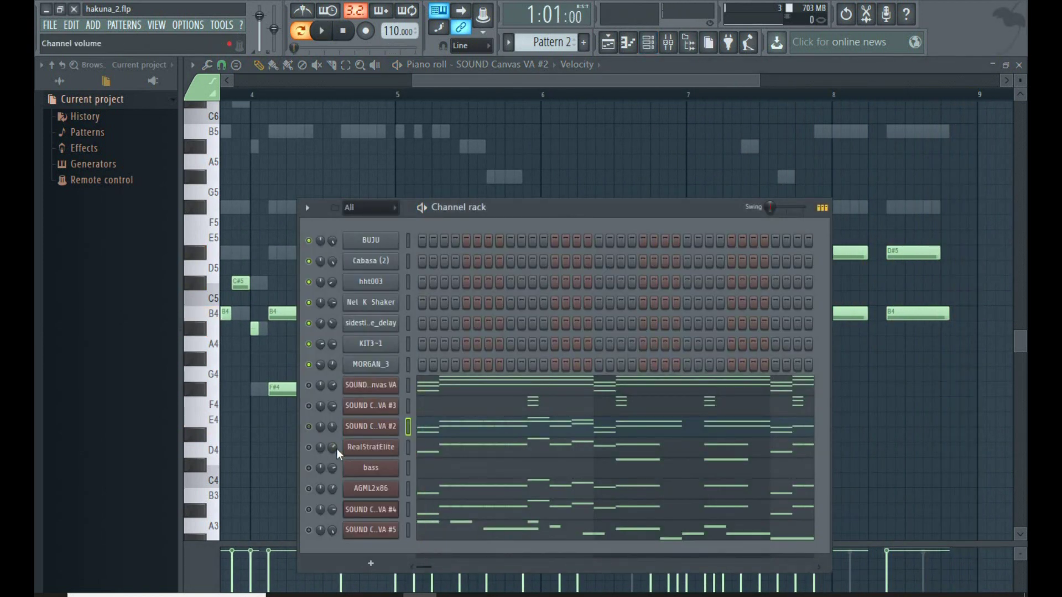
# Check the instrument settings loaded in the RealStratElite plugin and close its window
pyautogui.click(368, 448)
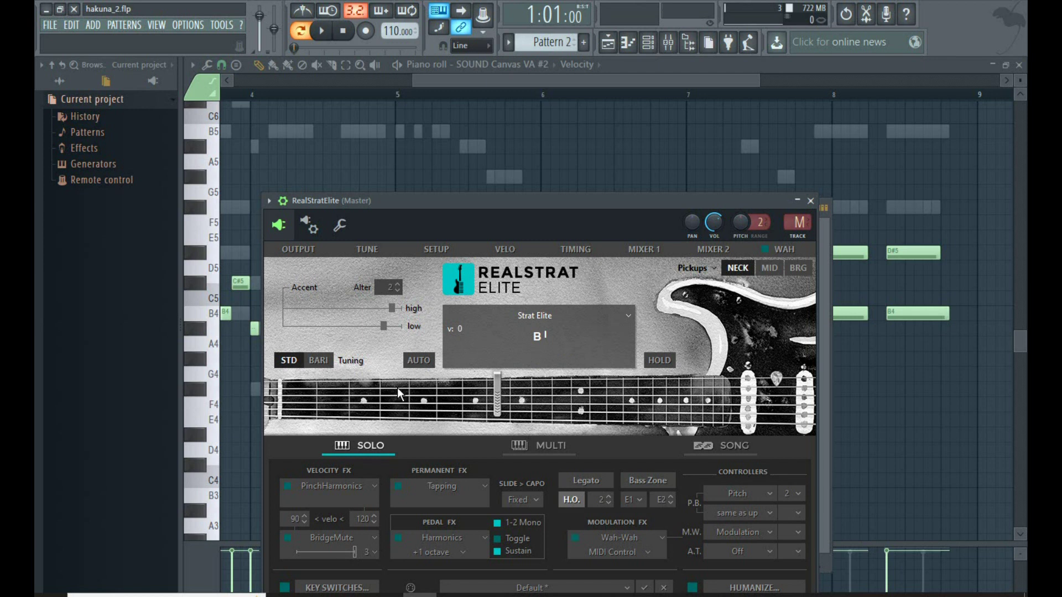
pyautogui.moveTo(470, 217); pyautogui.dragTo(426, 199)
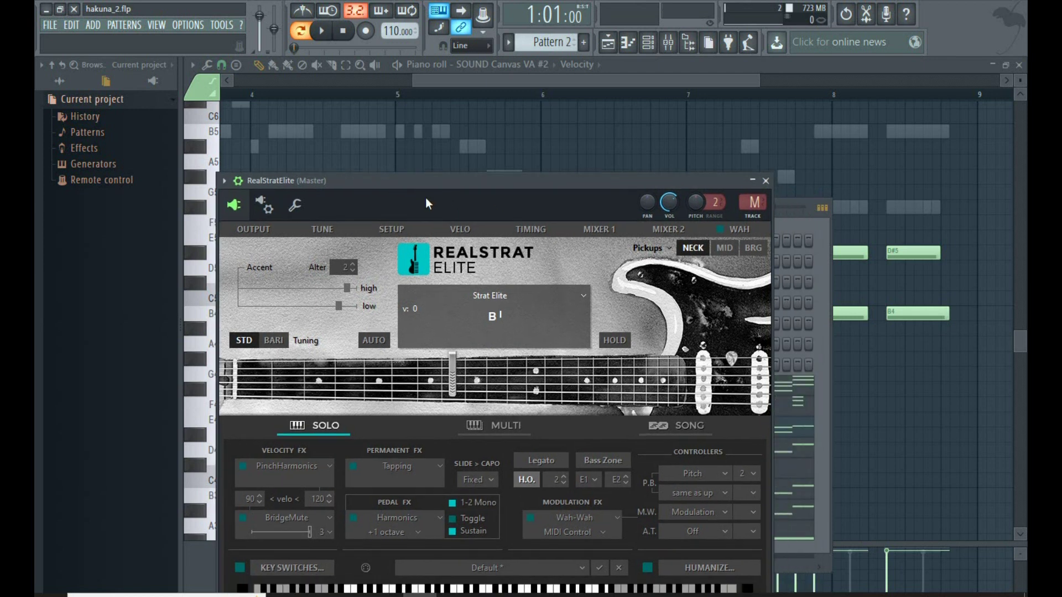
pyautogui.click(765, 181)
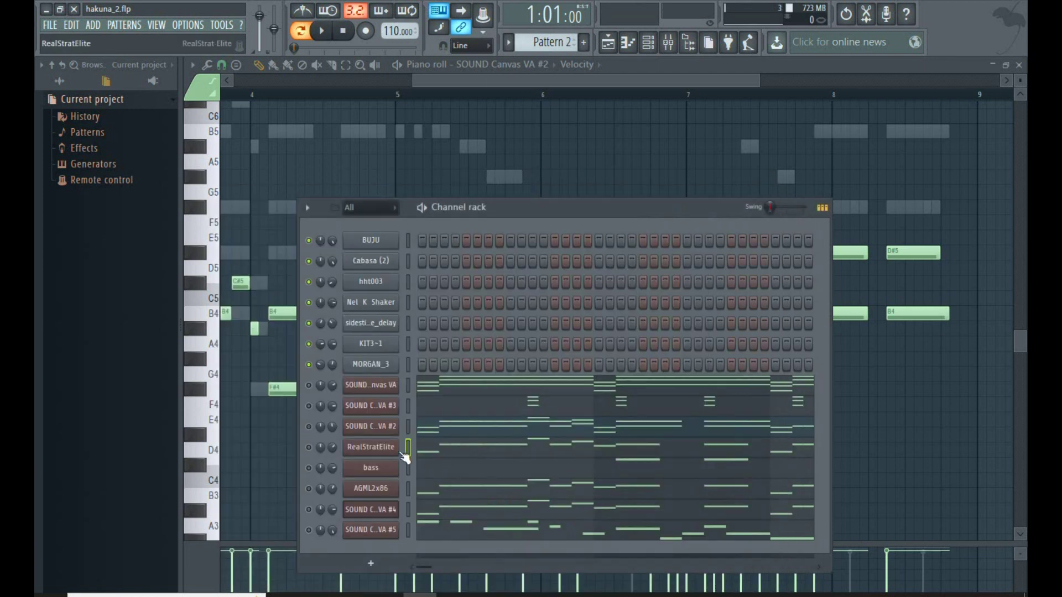
# Play the RealStratElite notes in isolation in the piano roll, stop playback, and return to the channel rack
pyautogui.click(454, 449)
pyautogui.press('space')
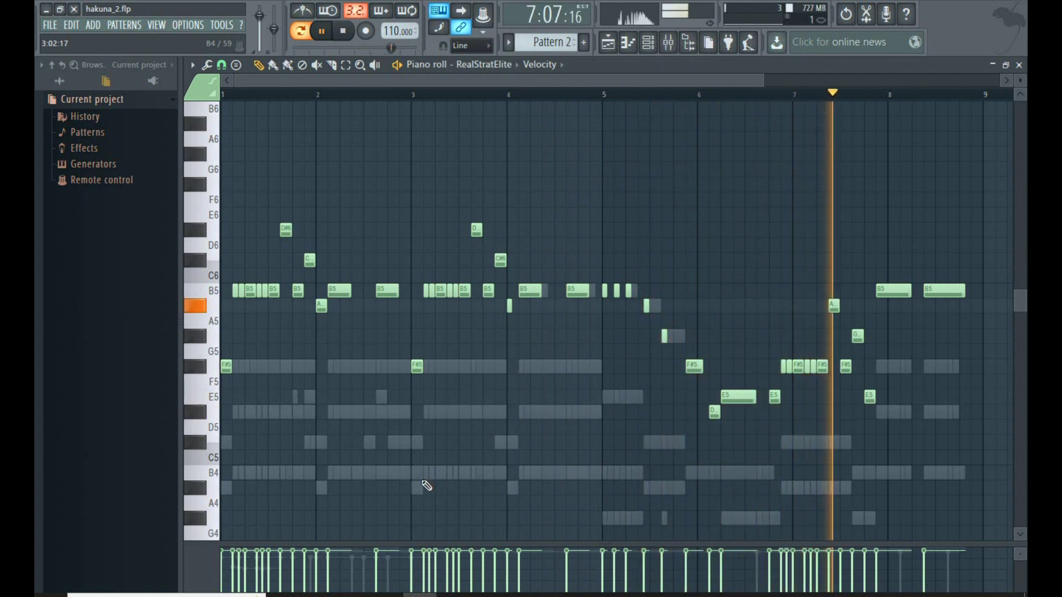
pyautogui.press('space')
pyautogui.click(647, 51)
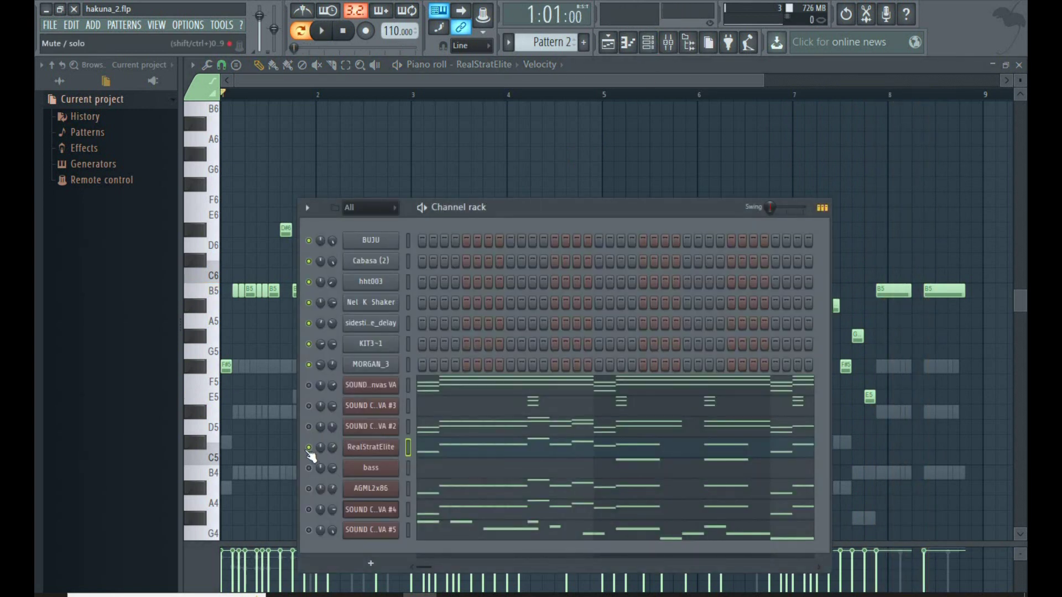
# Play the bass notes in isolation in the piano roll and bring back the channel rack during playback
pyautogui.click(479, 473)
pyautogui.press('space')
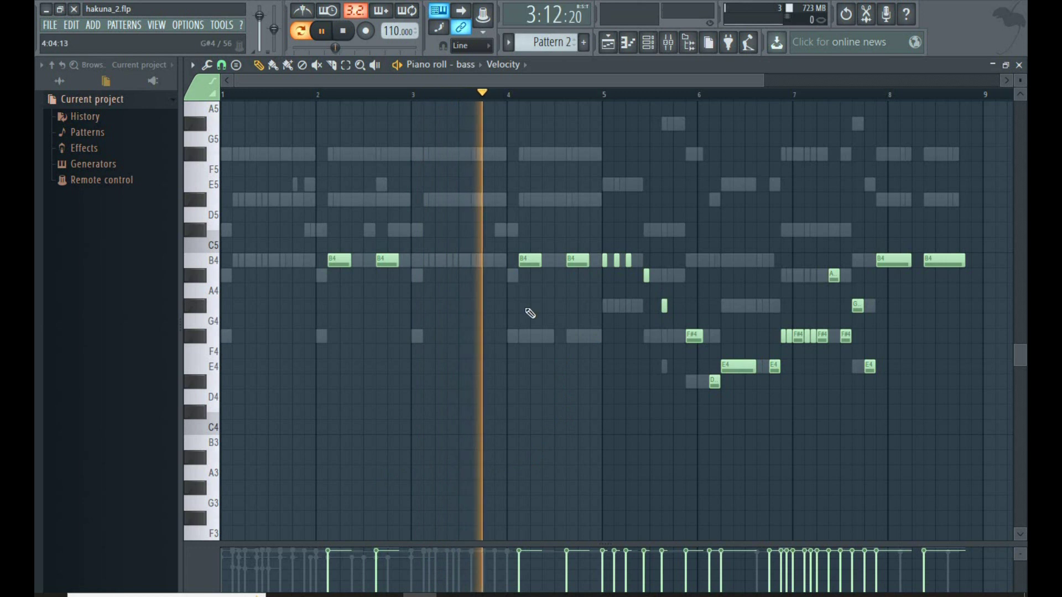
pyautogui.click(648, 42)
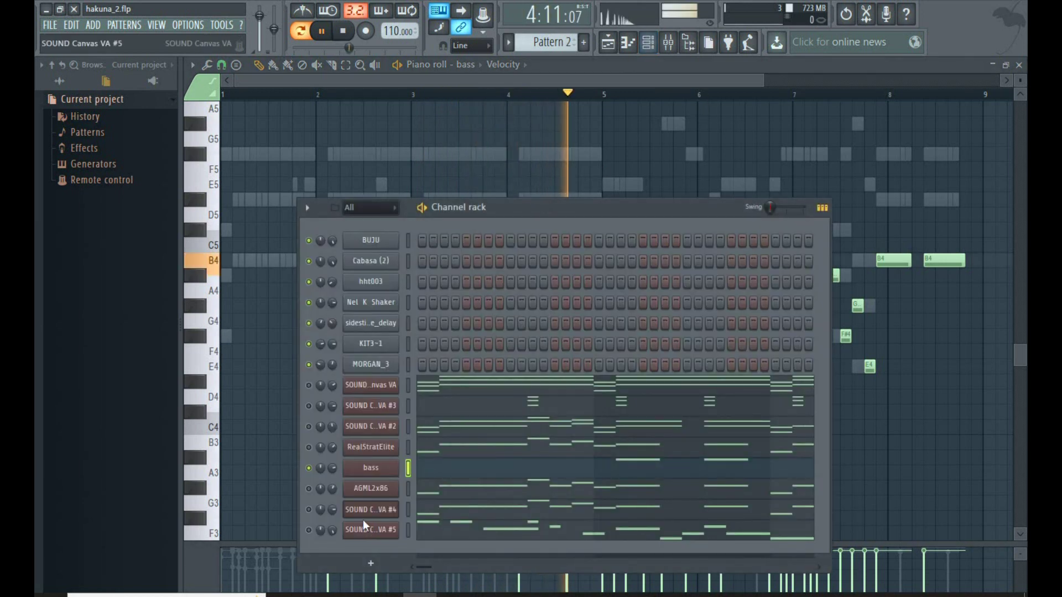
# Check which patch the bass plugin uses, hear the remaining bass notes in the piano roll, and stop playback
pyautogui.click(370, 467)
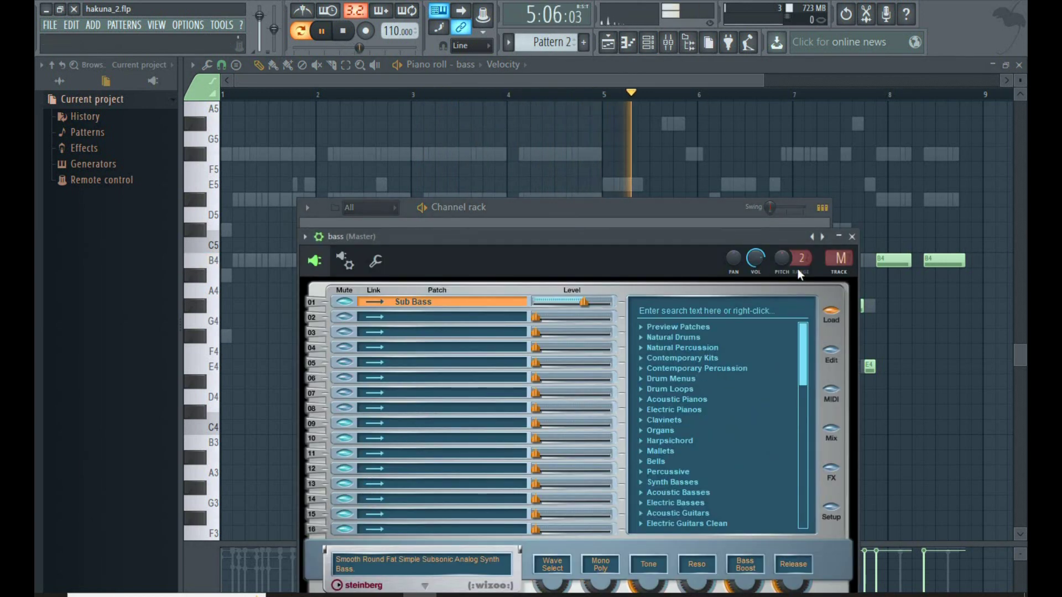
pyautogui.click(852, 237)
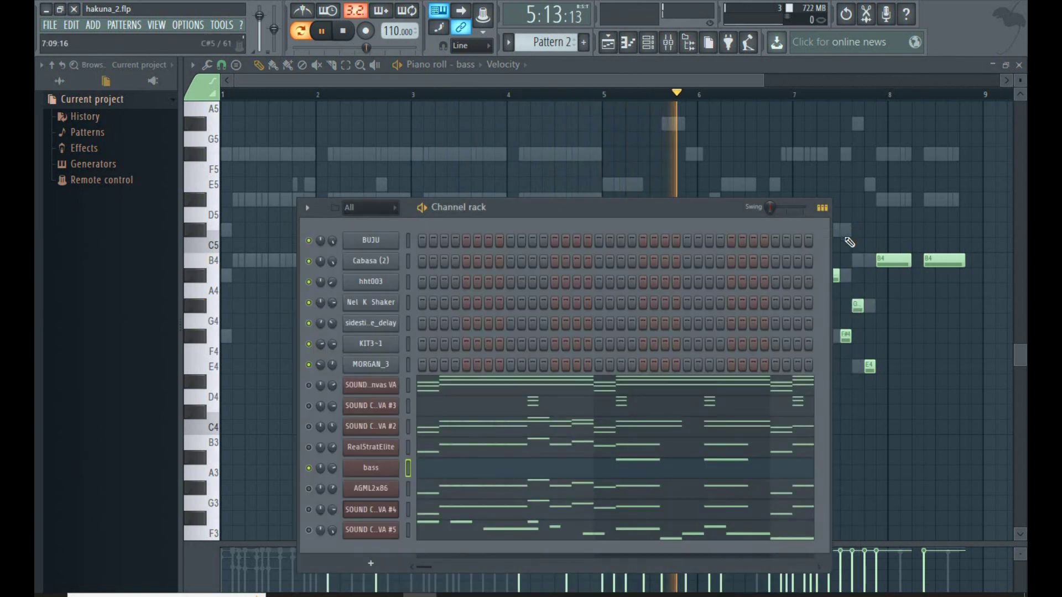
pyautogui.click(509, 79)
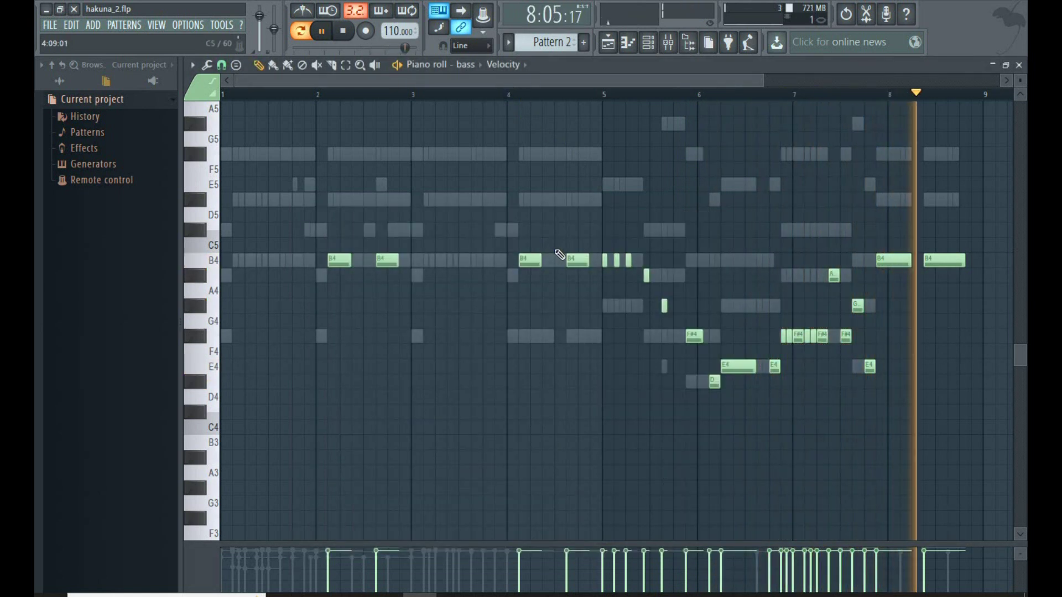
pyautogui.press('space')
pyautogui.click(649, 43)
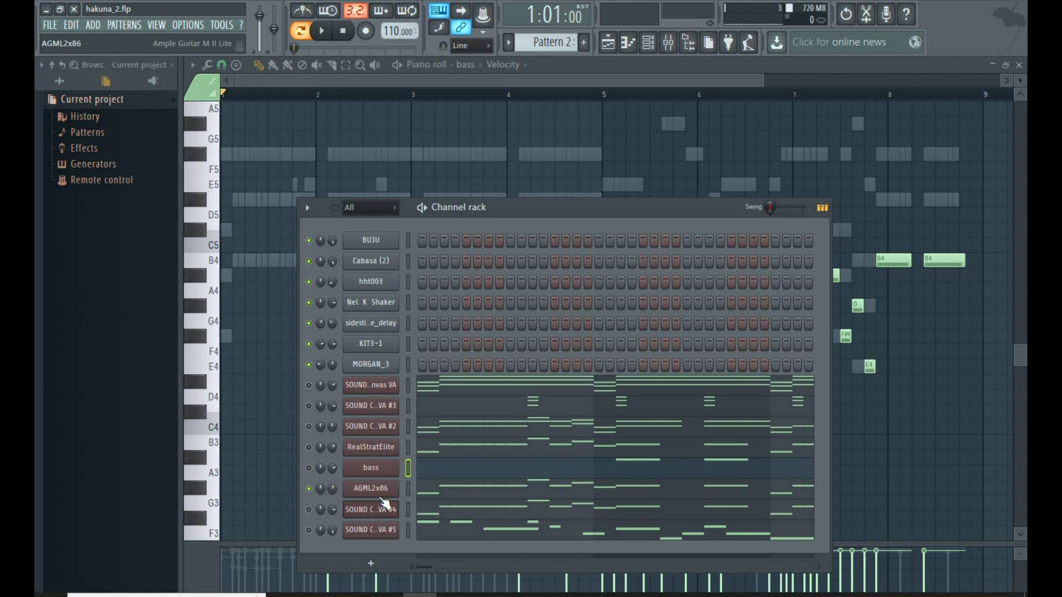
# Check the guitar loaded in the AGML2x86 plugin and close its window
pyautogui.click(367, 487)
pyautogui.moveTo(747, 286); pyautogui.dragTo(502, 198)
pyautogui.click(848, 200)
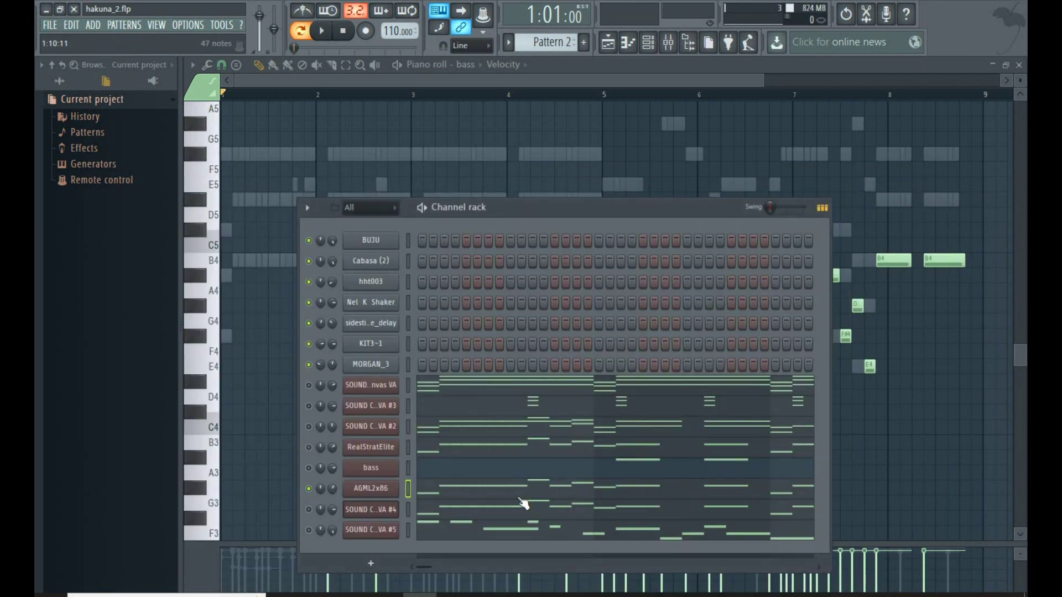
# Play the AGML2x86 notes in isolation in the piano roll, stop playback, and return to the channel rack
pyautogui.click(465, 500)
pyautogui.press('space')
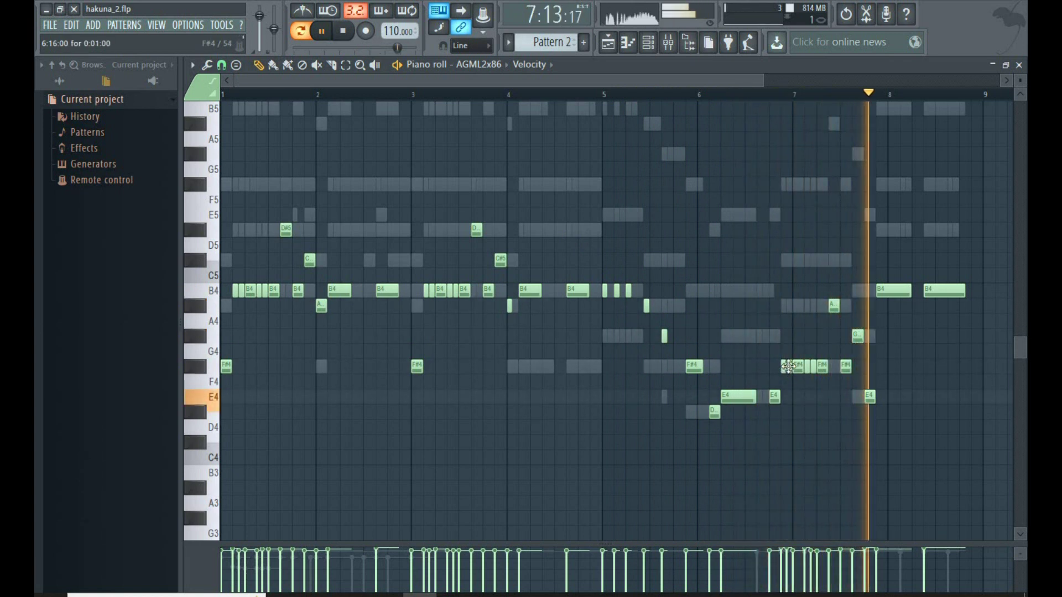
pyautogui.click(648, 42)
pyautogui.press('space')
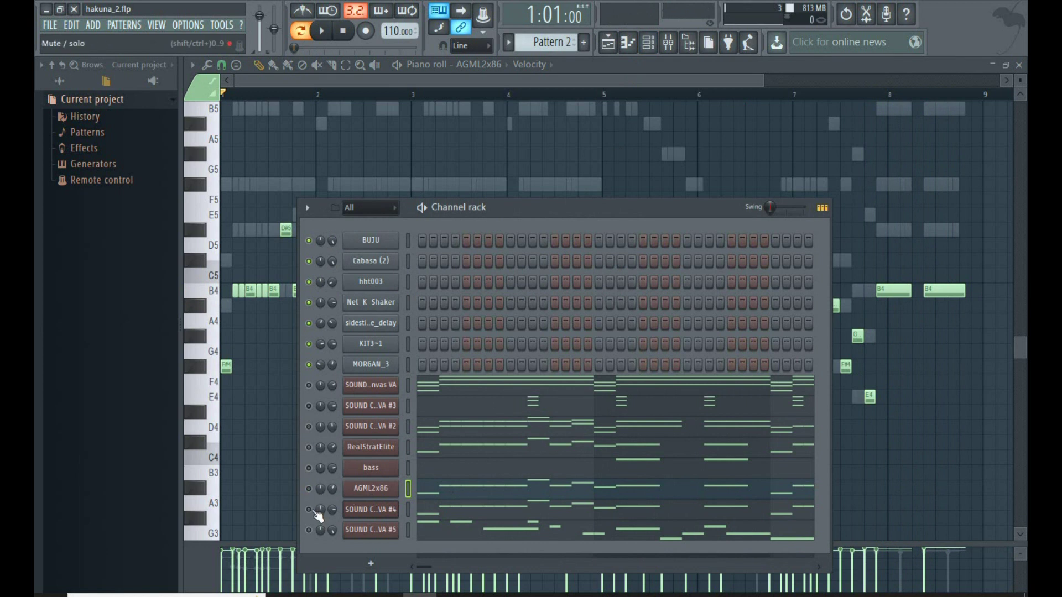
# Check which instrument is loaded in SOUND Canvas VA #4 and play its part in isolation in the piano roll
pyautogui.click(381, 514)
pyautogui.click(626, 238)
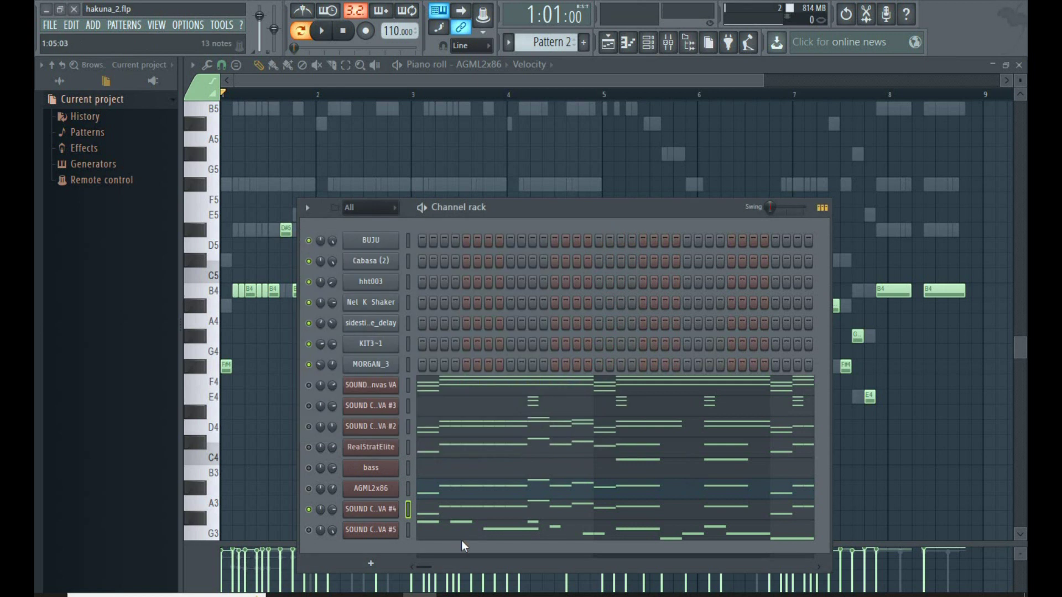
pyautogui.click(459, 512)
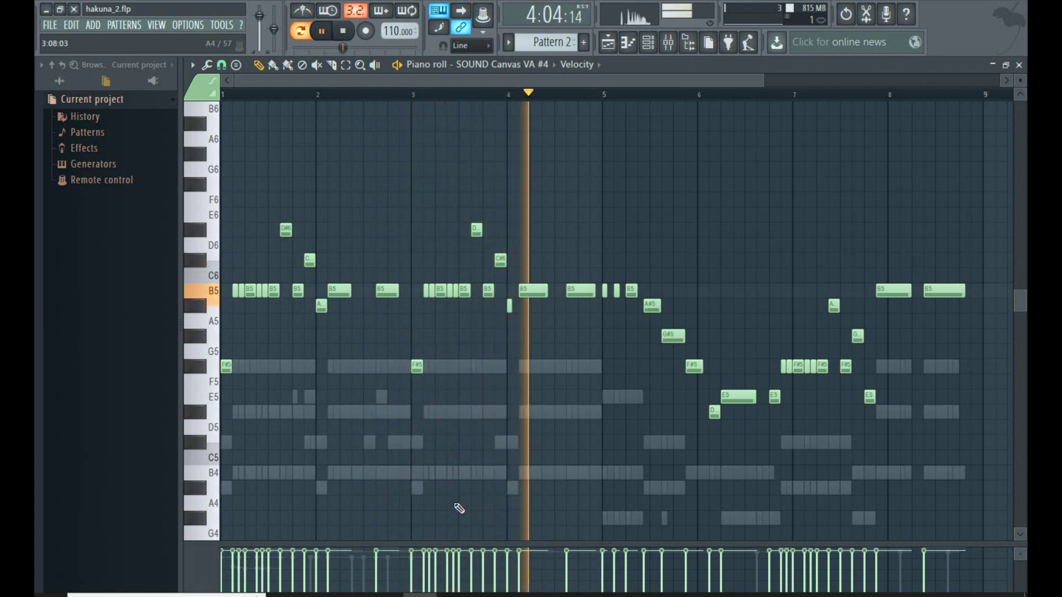
# Follow the later bars of the SOUND Canvas VA #4 part during playback, stop, and return to the channel rack
pyautogui.moveTo(616, 82); pyautogui.dragTo(688, 107)
pyautogui.scroll(2, 621, 374)
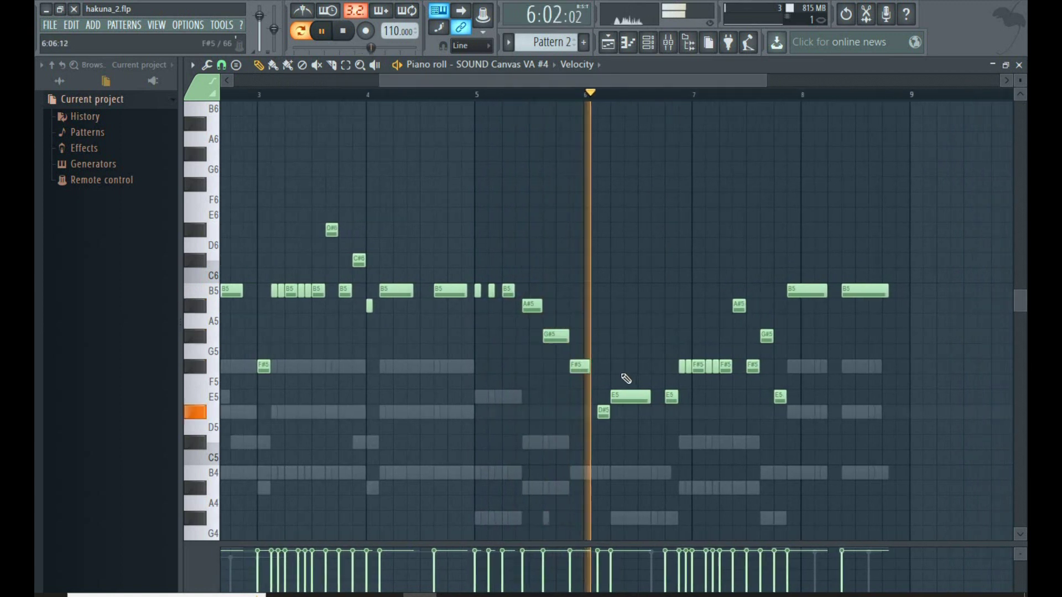
pyautogui.scroll(3, 761, 379)
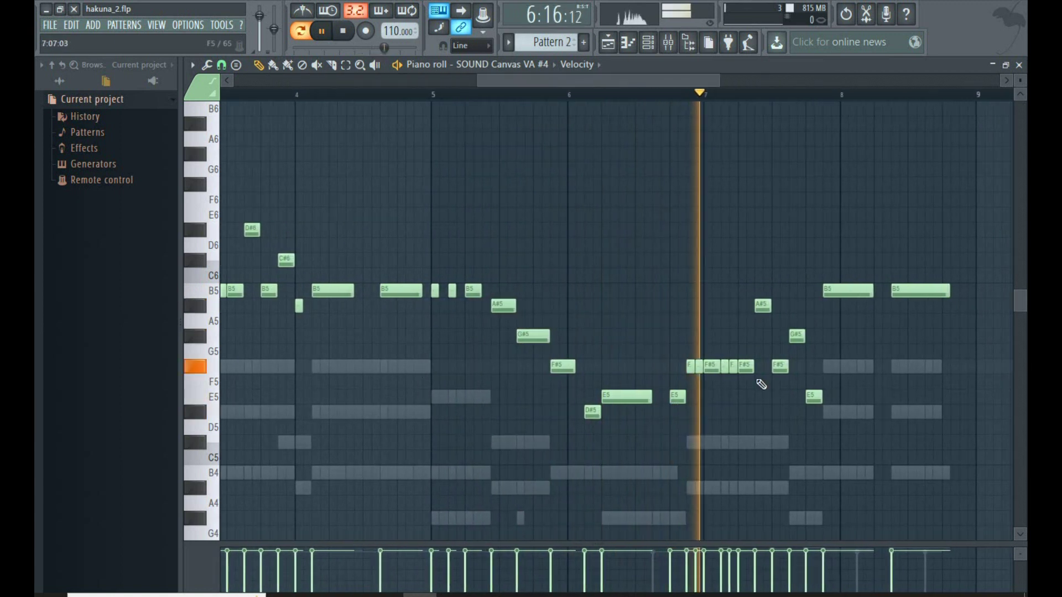
pyautogui.scroll(-5, 758, 379)
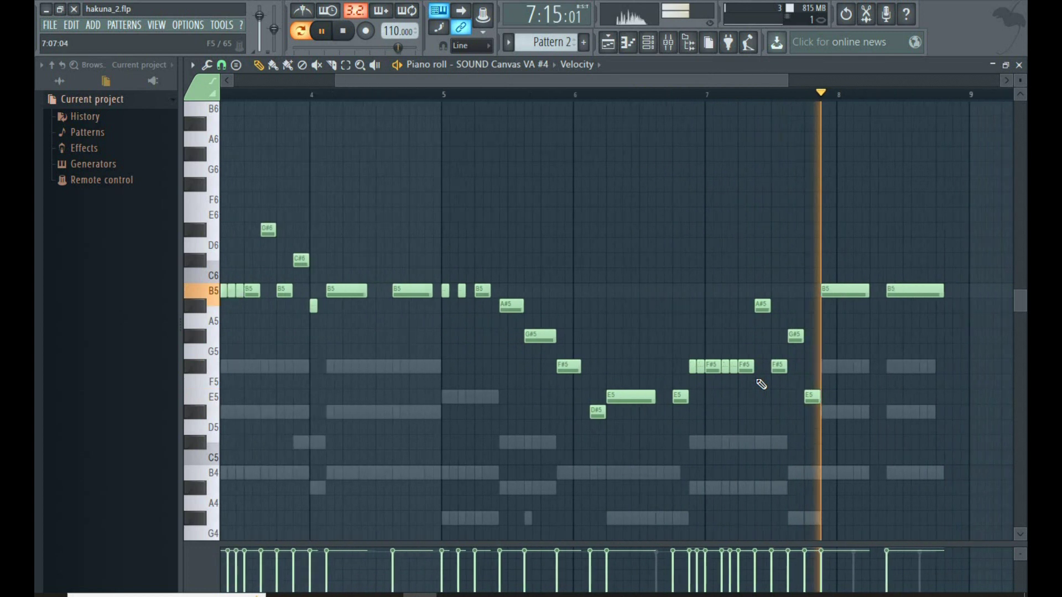
pyautogui.click(647, 42)
pyautogui.press('space')
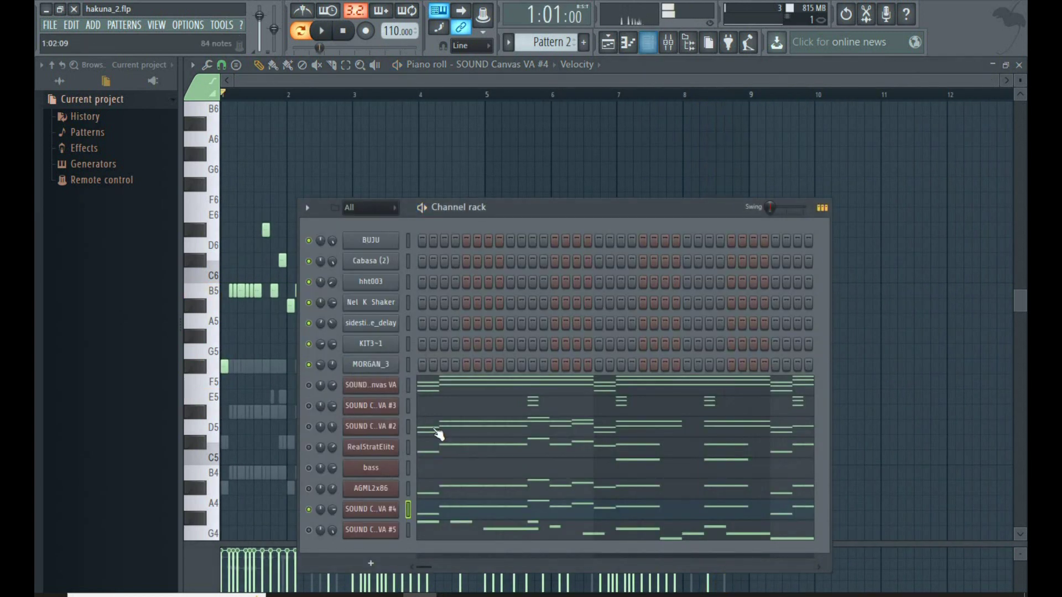
# Check which instrument is loaded in SOUND Canvas VA #5 and look over its notes in the piano roll
pyautogui.click(357, 531)
pyautogui.click(644, 255)
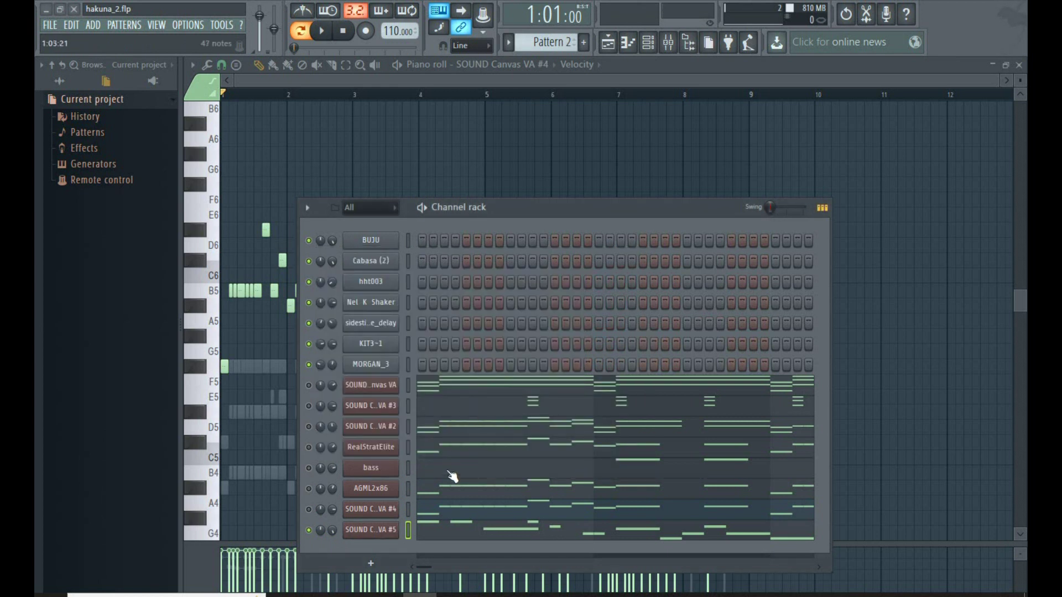
pyautogui.click(425, 532)
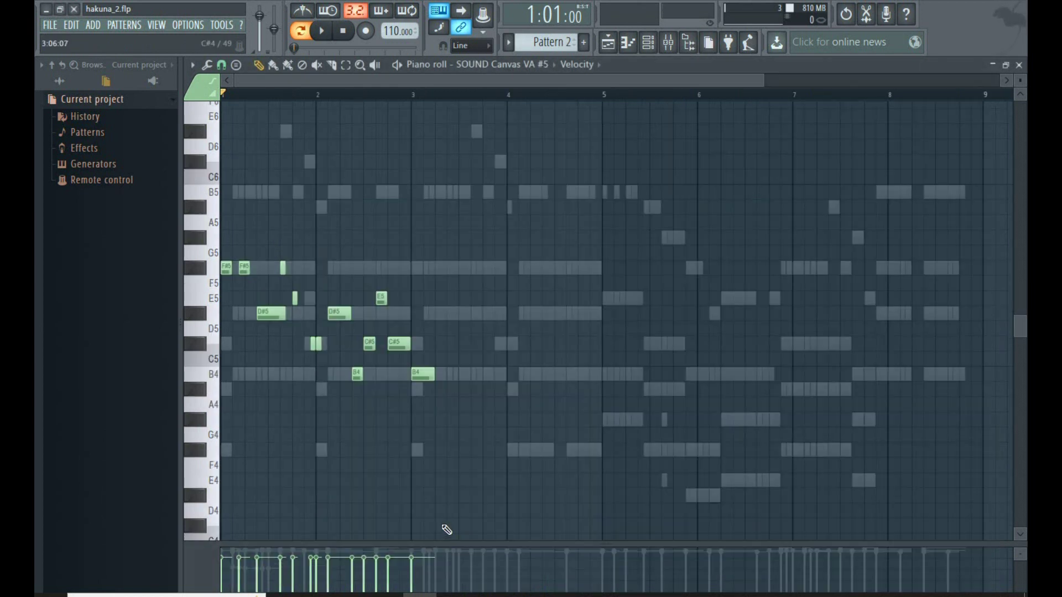
# Unmute all the Pattern 2 instrument channels except SOUND Canvas VA #5 and open the playlist
pyautogui.click(657, 44)
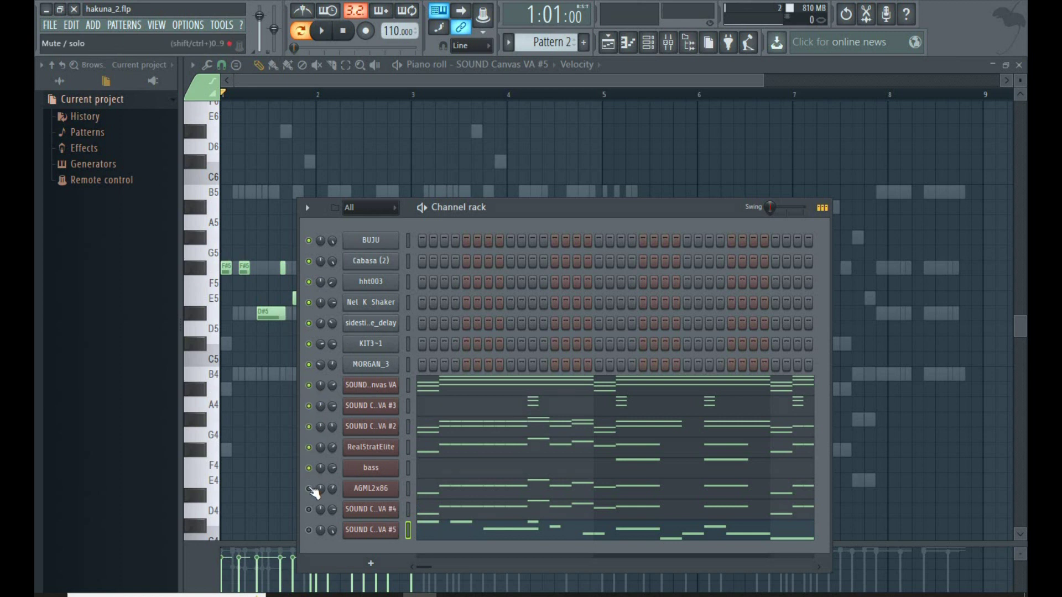
pyautogui.press('F6')
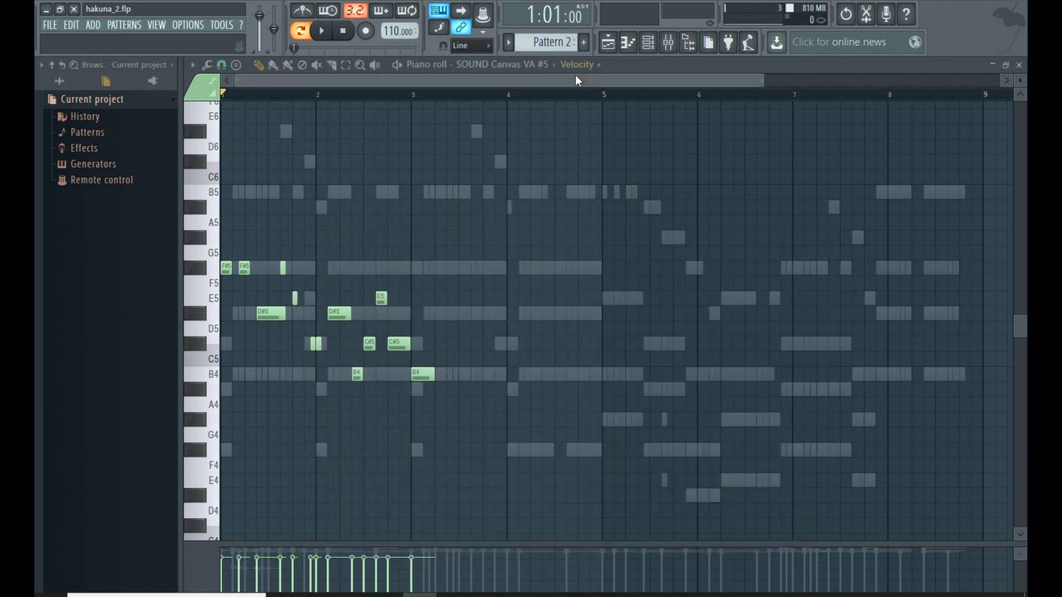
pyautogui.click(611, 44)
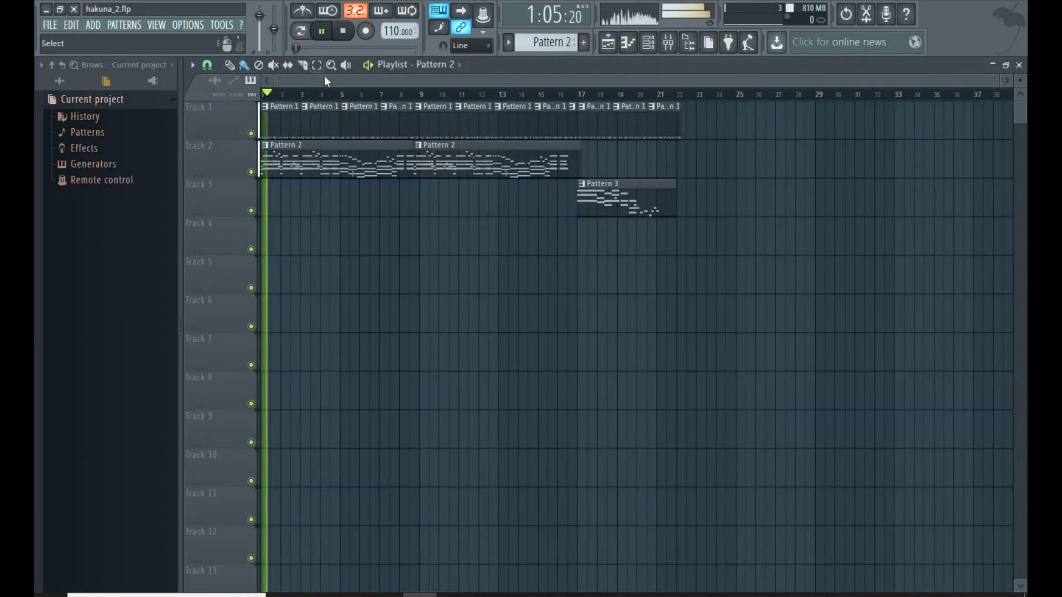
# Listen to the full arrangement in the playlist, viewing the channel rack briefly during playback, and stop the song
pyautogui.click(648, 44)
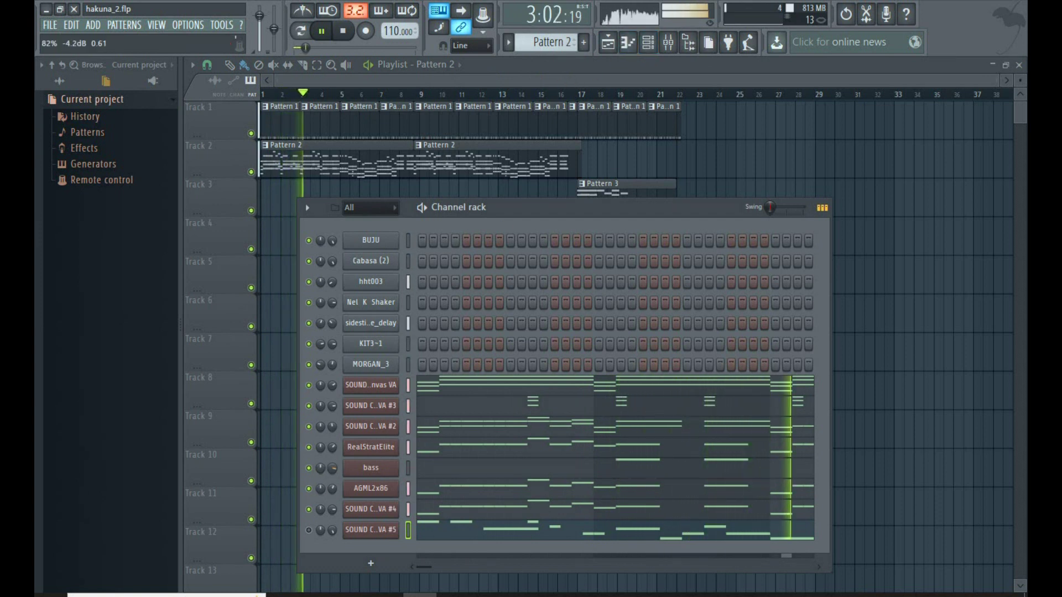
pyautogui.press('F6')
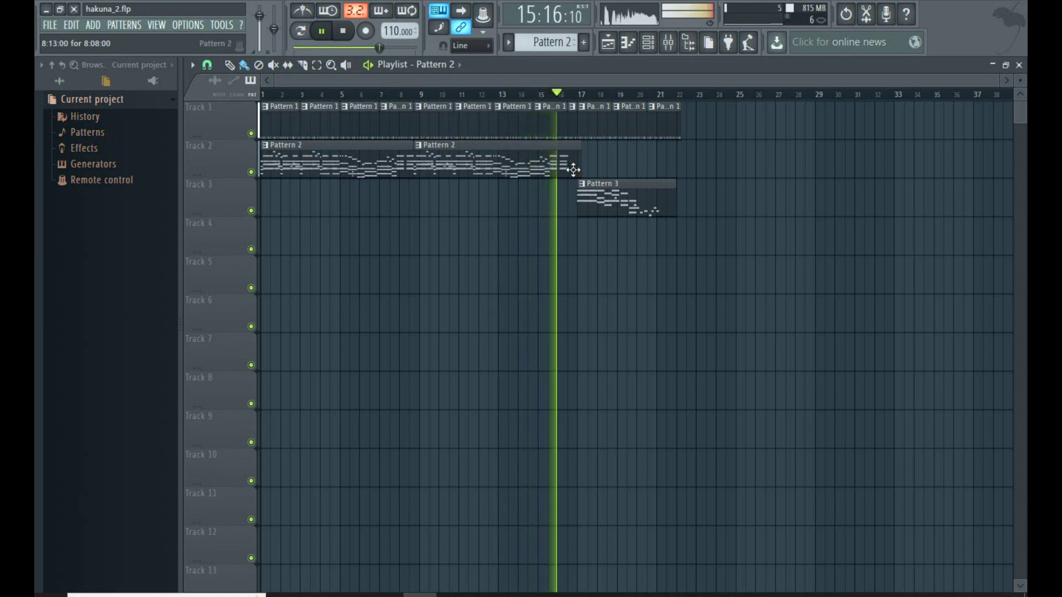
pyautogui.press('space')
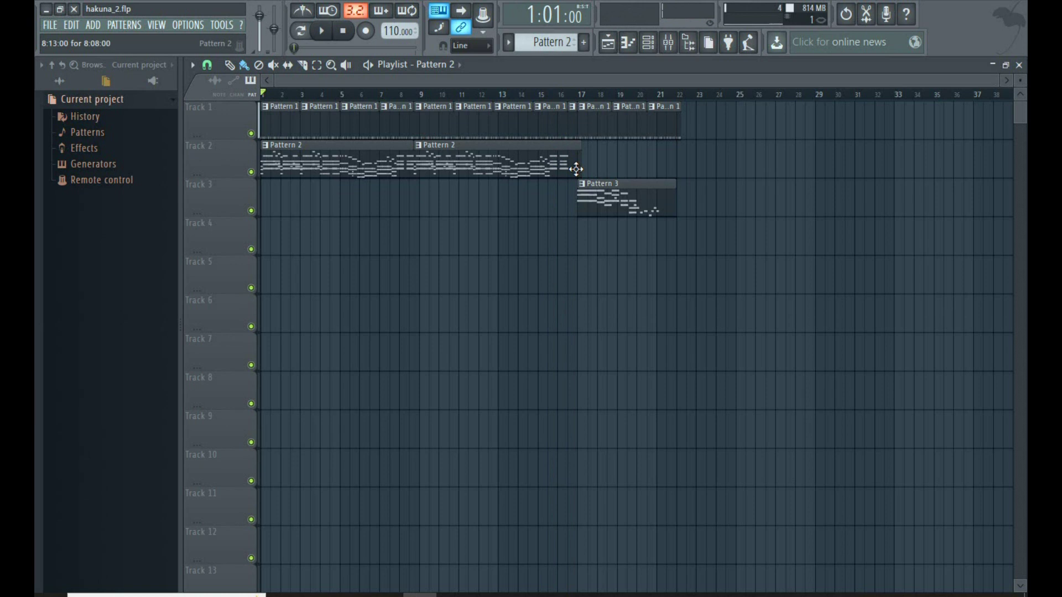